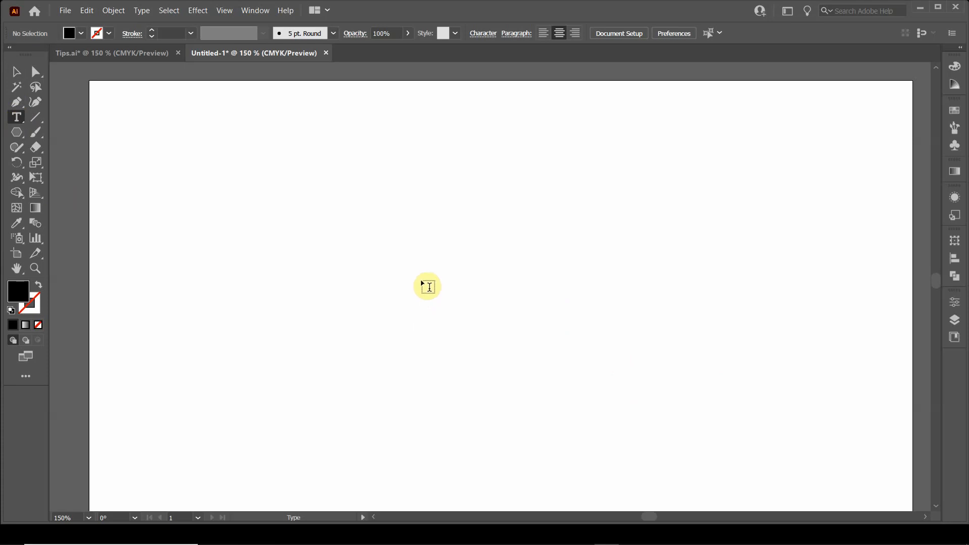
Add the point text "Astrocytes" in the upper part of the artboard
click(408, 263)
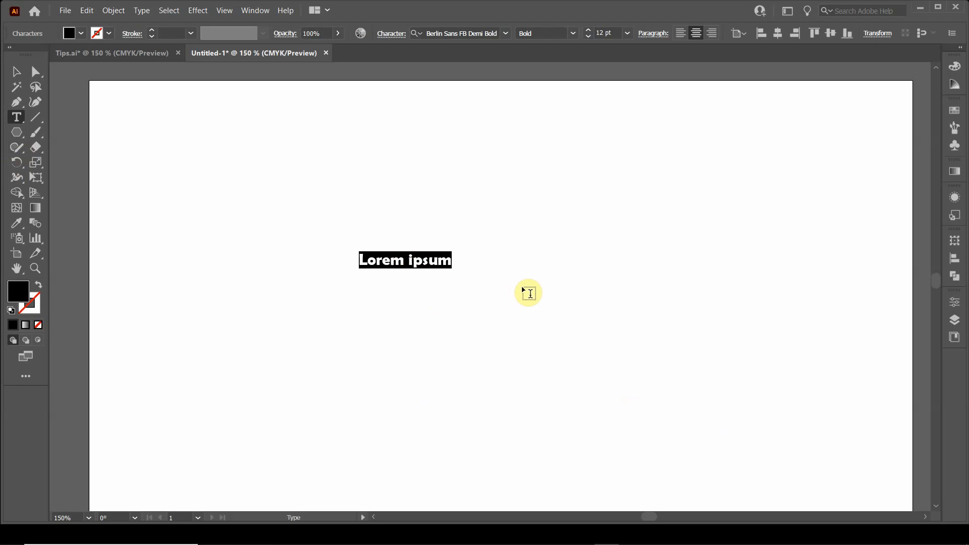
text(Astrocyte)
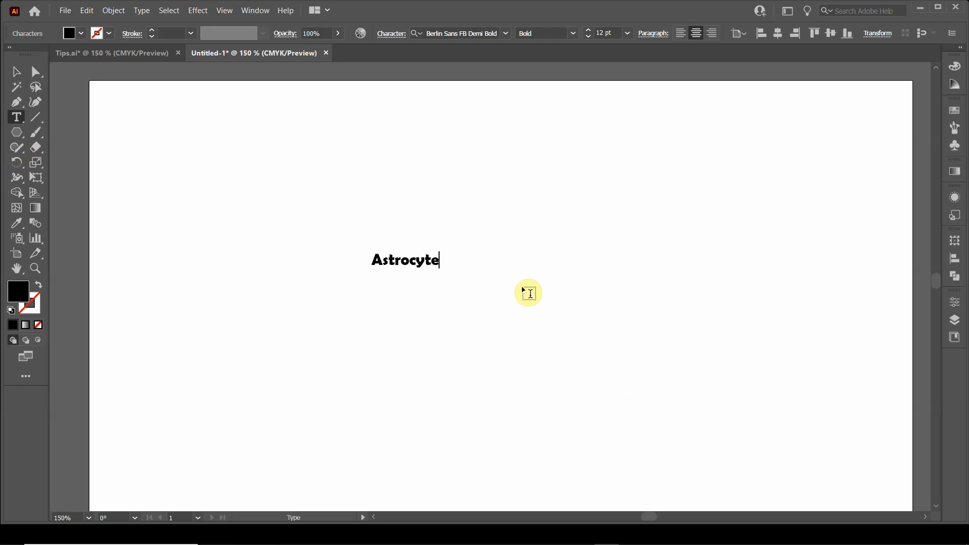
text(s)
click(14, 73)
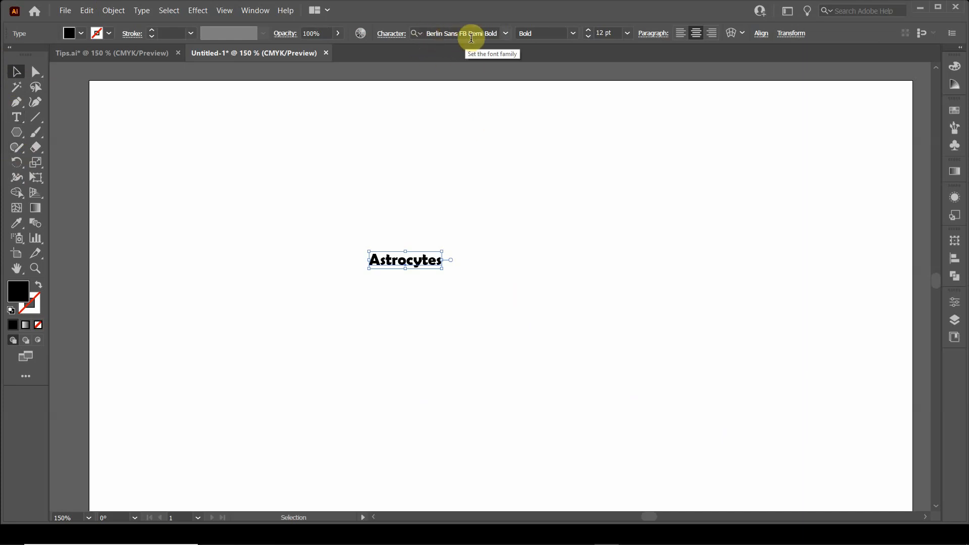
Browse the font previews for the Astrocytes text and apply Berlin Sans FB Demi Bold
click(499, 35)
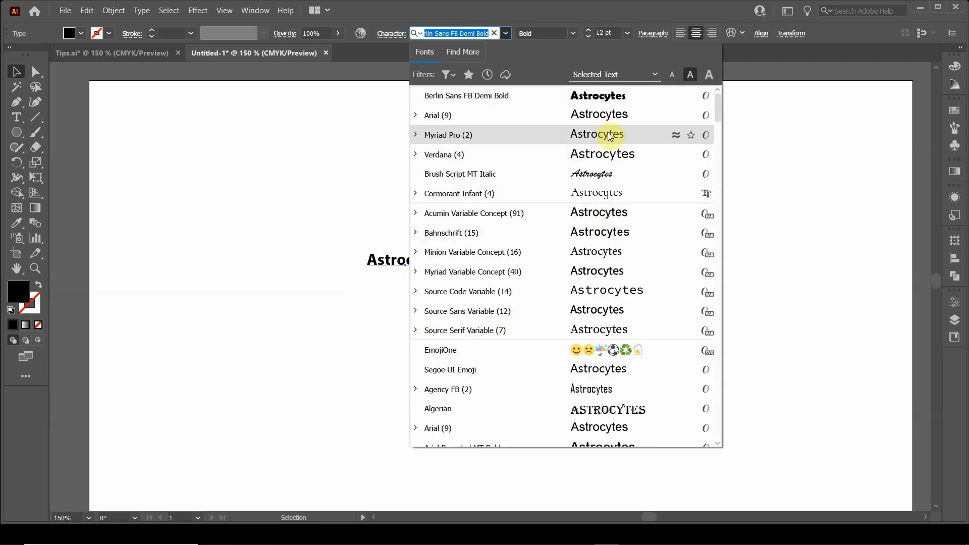
scroll(624, 404, down, 5)
scroll(624, 400, up, 5)
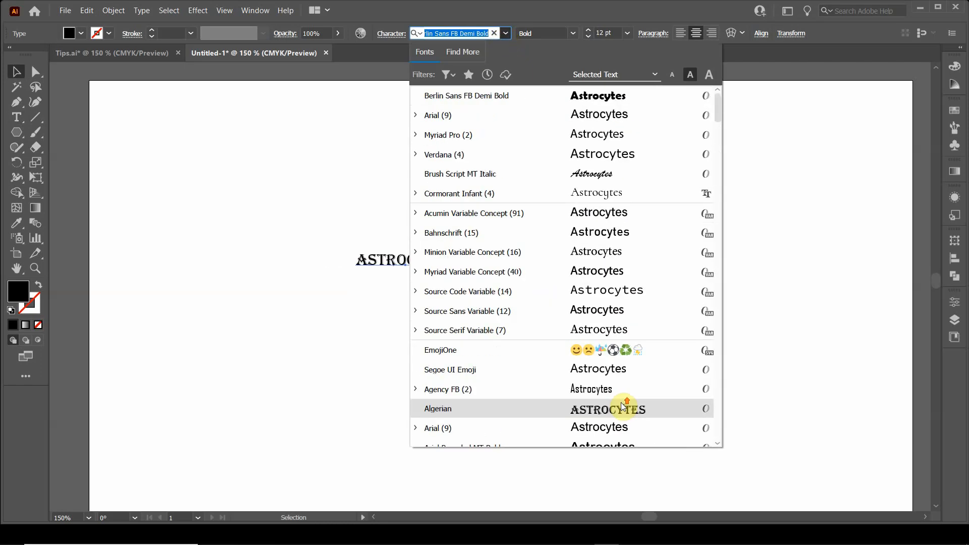
click(614, 97)
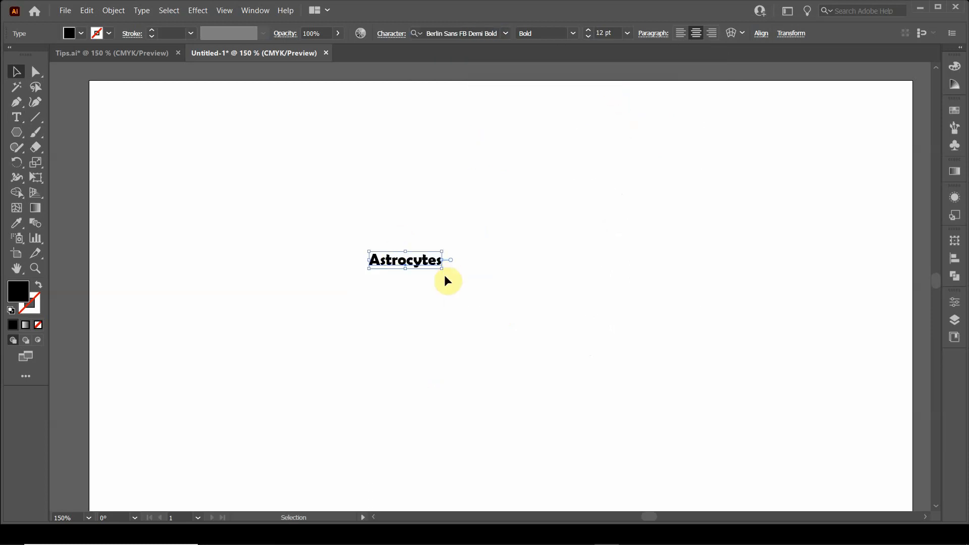
Set the font size of the Astrocytes text to 90 pt
click(627, 33)
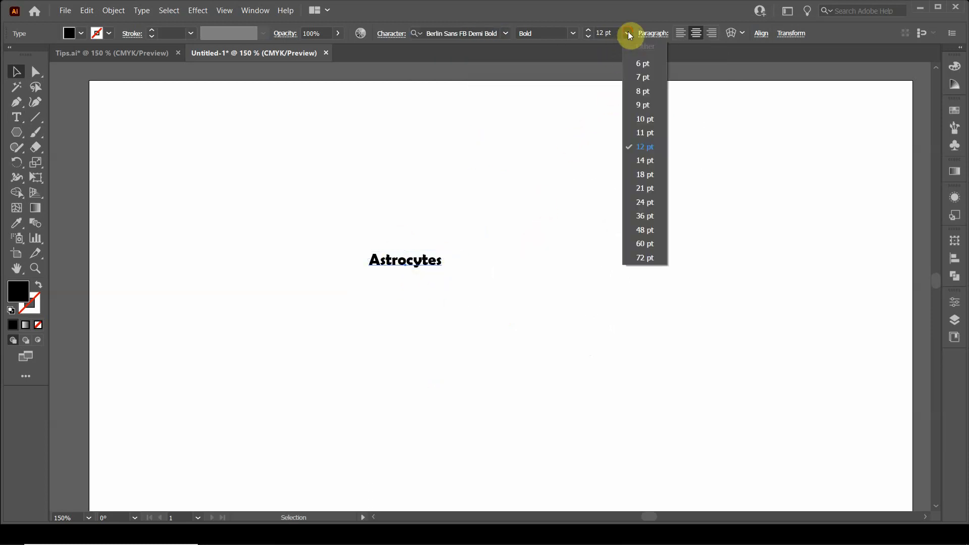
click(645, 255)
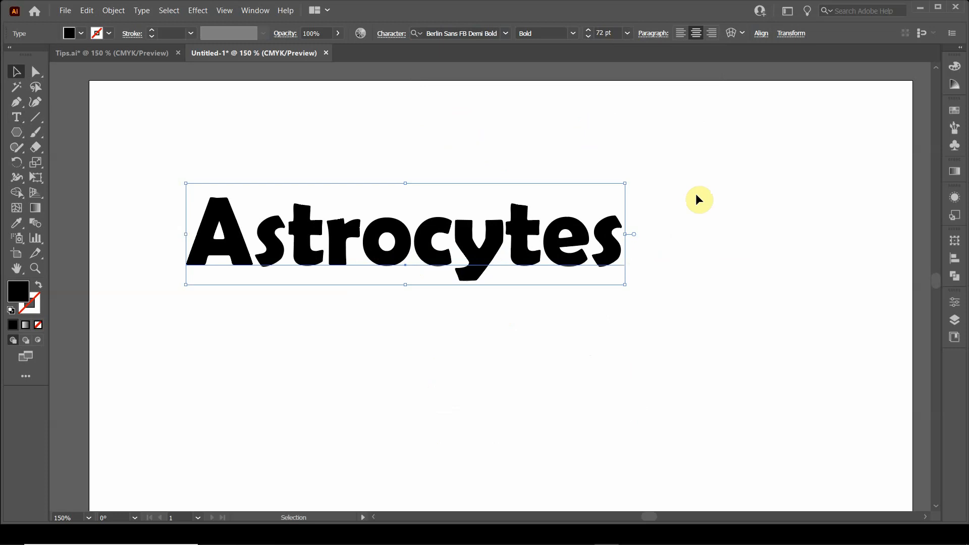
click(616, 32)
text(90)
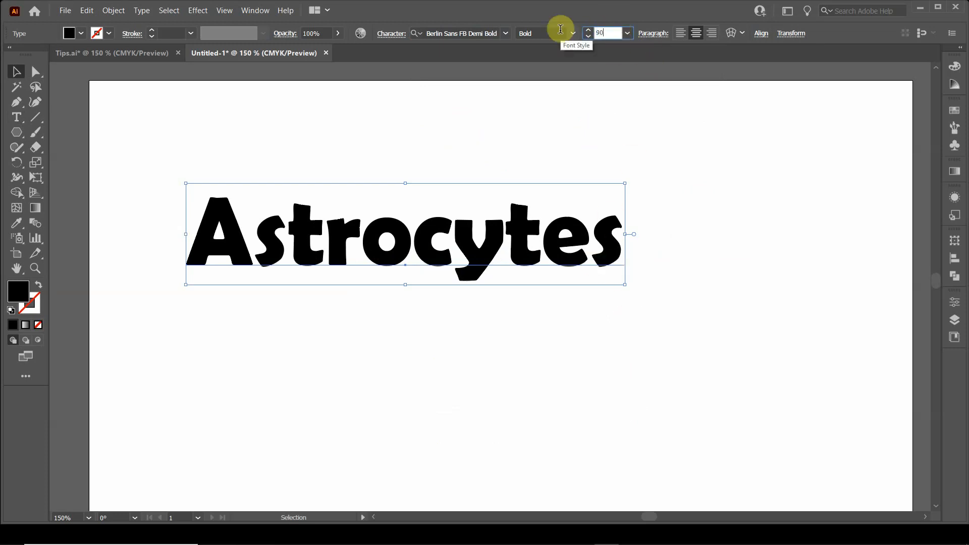
key(Return)
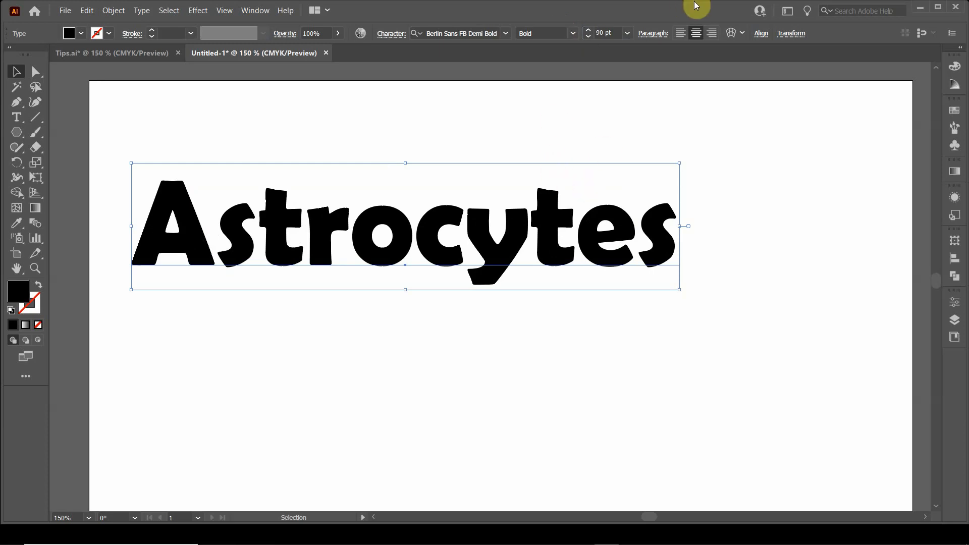
Center-align the Astrocytes paragraph and center the text horizontally on the artboard
click(695, 33)
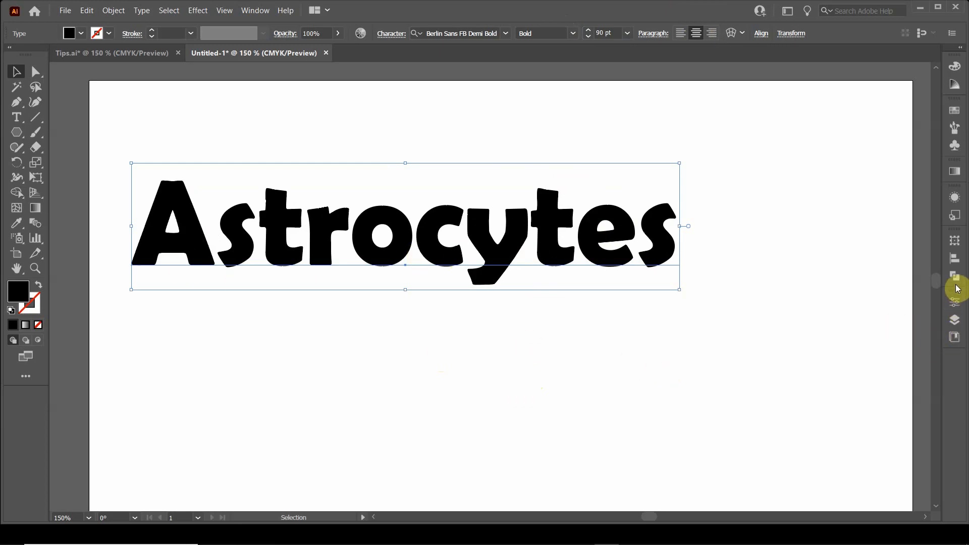
click(955, 260)
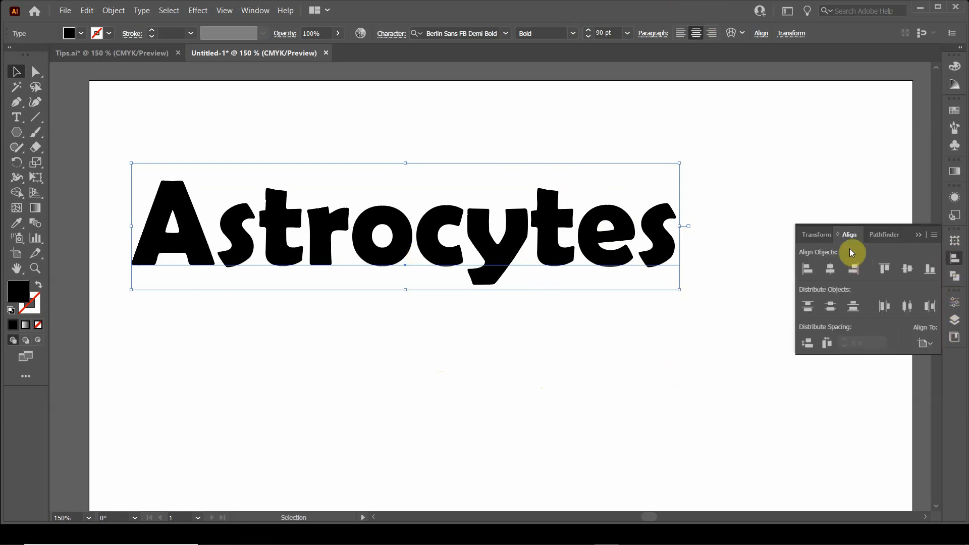
click(927, 345)
click(896, 389)
click(828, 270)
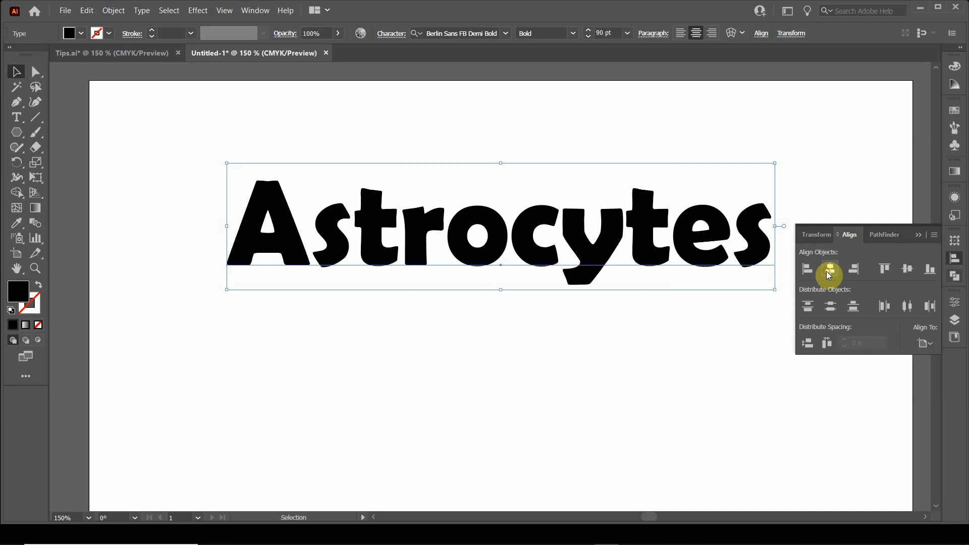
click(917, 235)
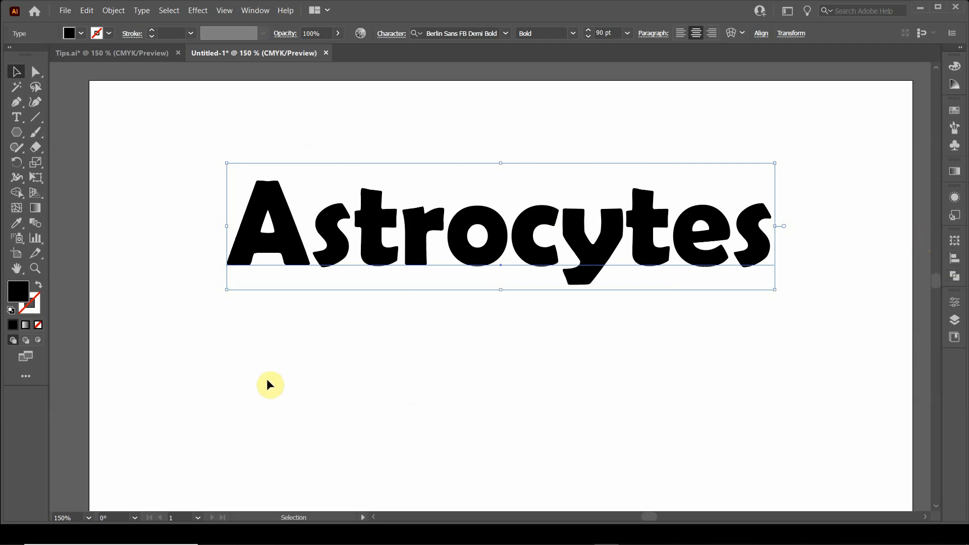
click(247, 359)
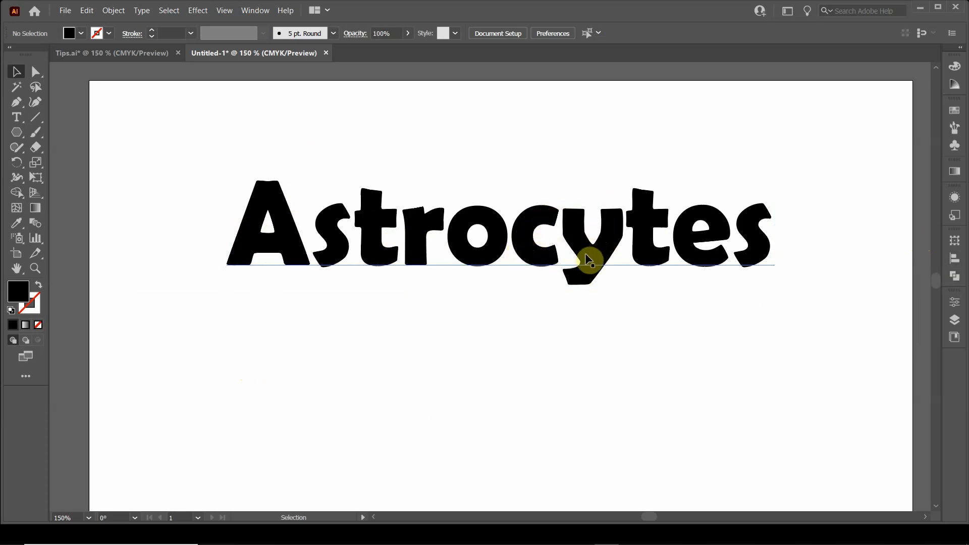
click(23, 134)
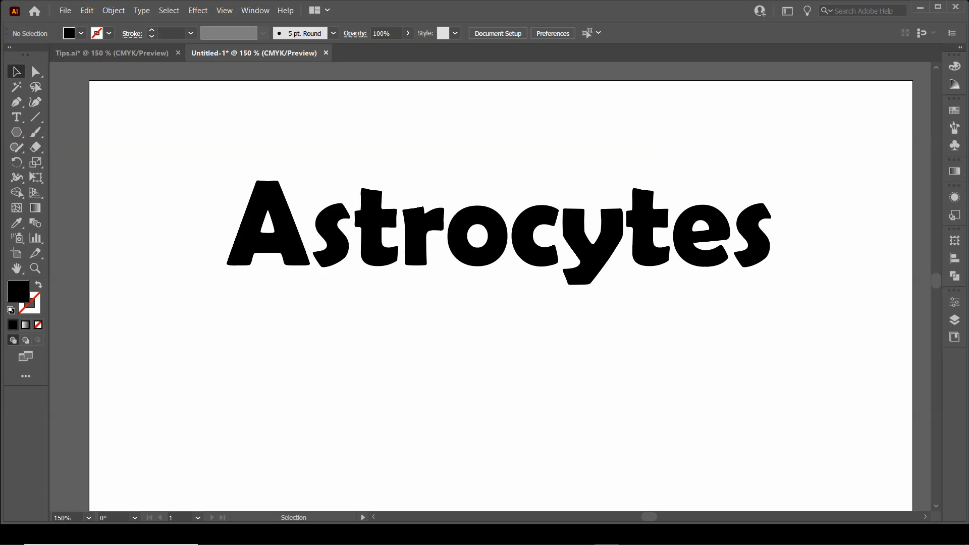
click(952, 113)
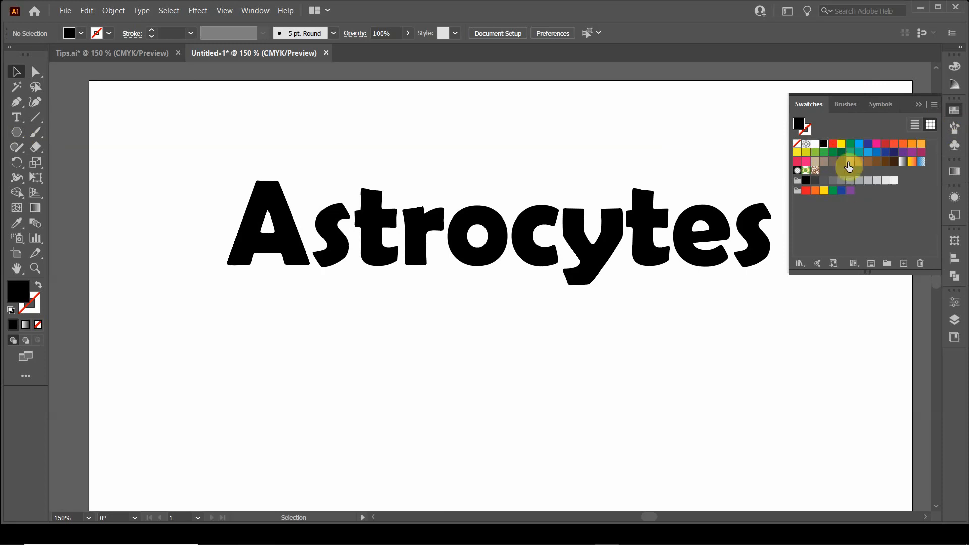
click(953, 112)
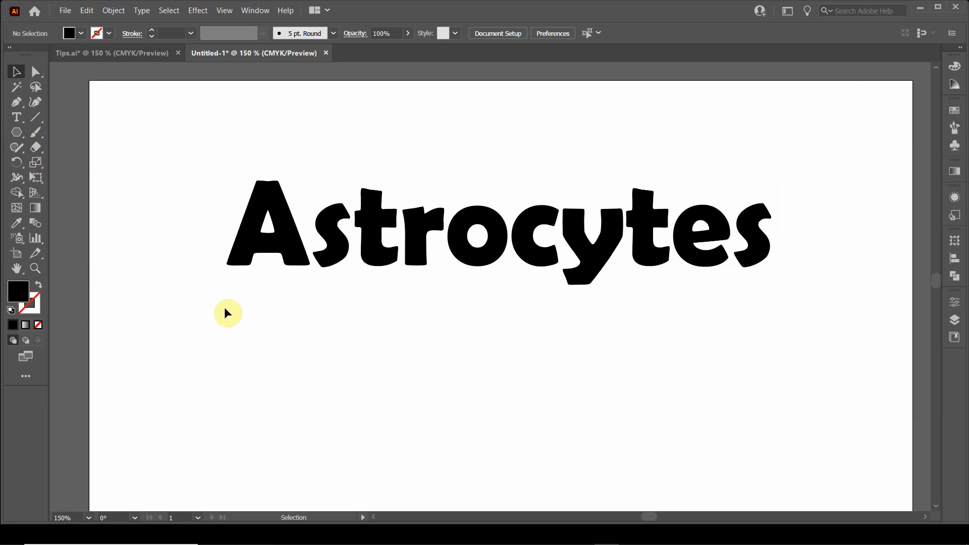
Draw a small hexagon below the text's left part and fill it with the C=40 M=45 Y=50 K=5 swatch
click(17, 133)
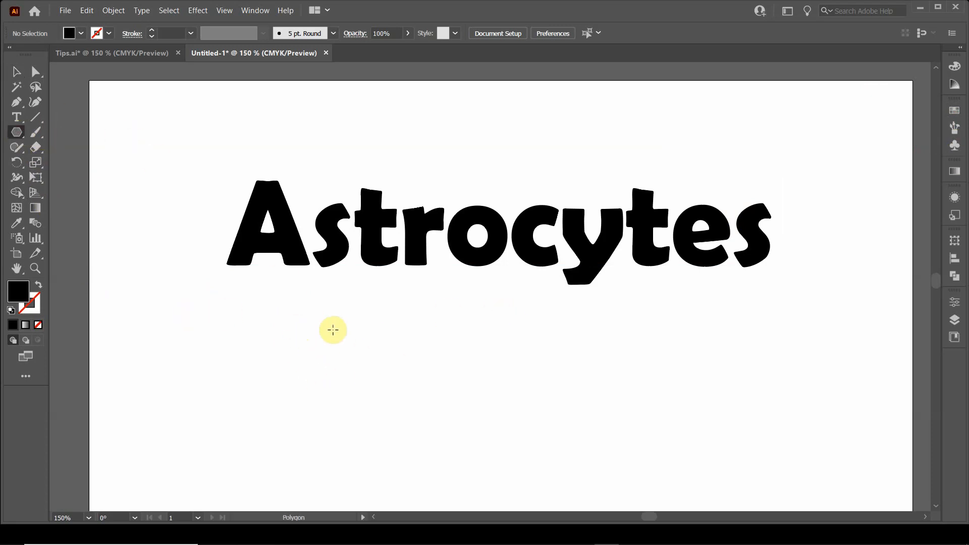
mouse_move(295, 336)
mouse_down()
mouse_move(328, 346)
mouse_move(306, 335)
mouse_up()
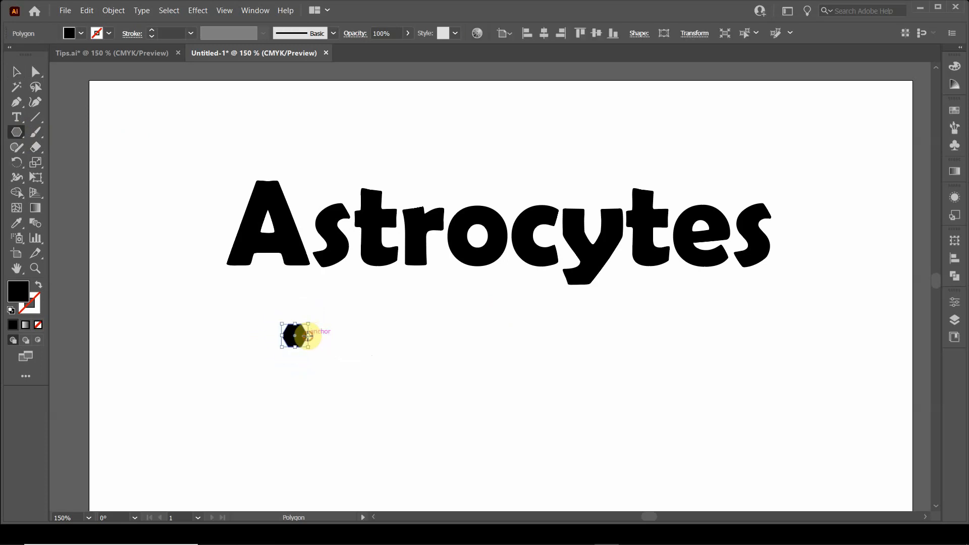
click(82, 34)
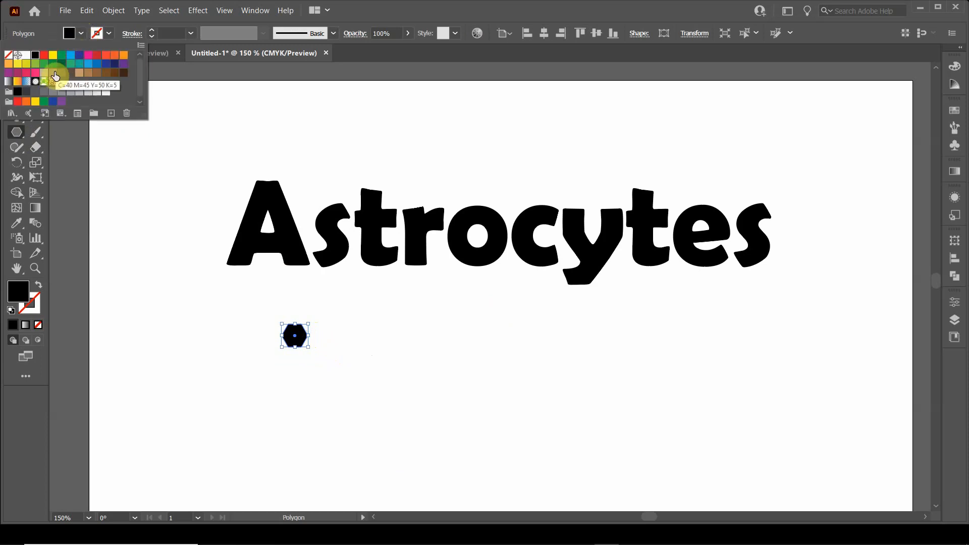
click(52, 77)
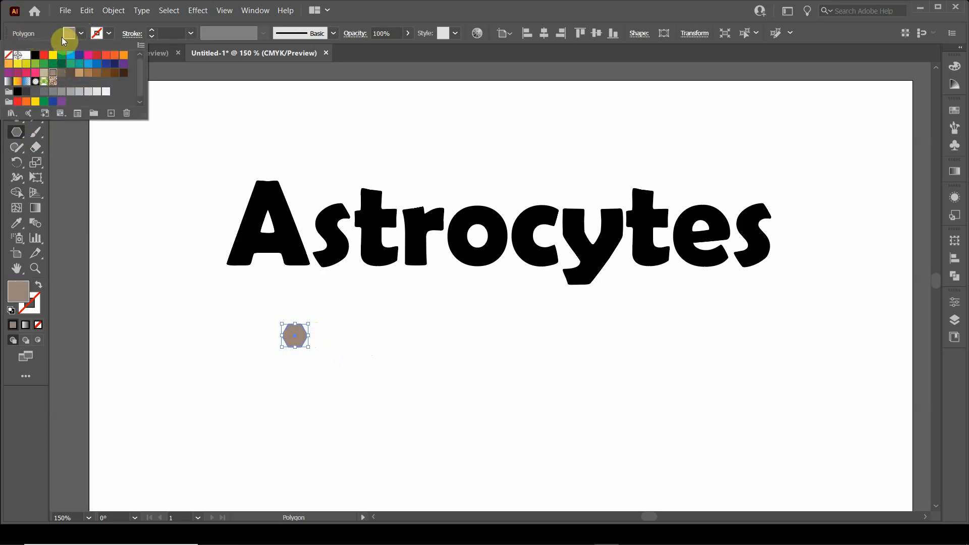
click(68, 33)
click(15, 74)
click(269, 379)
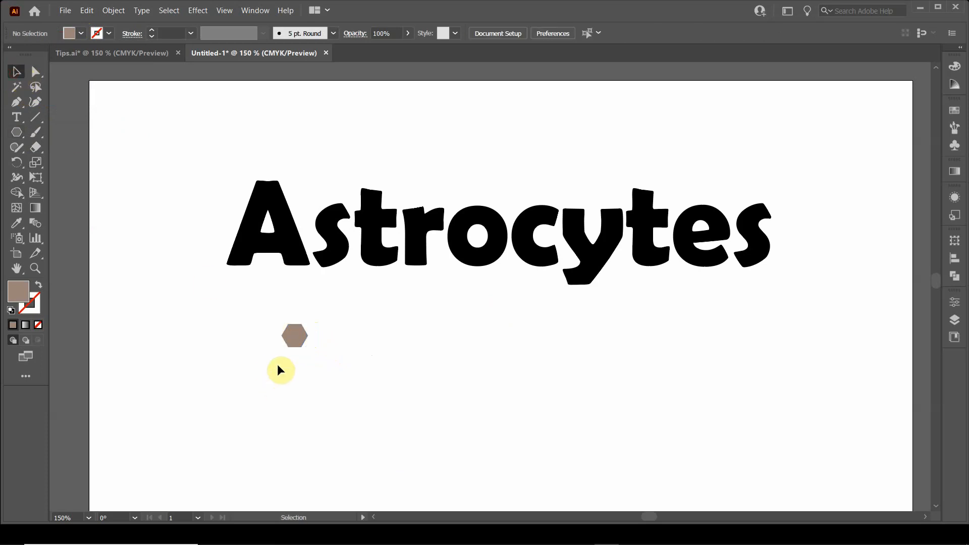
Draw a small circle inside the hexagon and fill it with the C=50 M=50 Y=60 K=25 swatch
scroll(276, 359, up, 10)
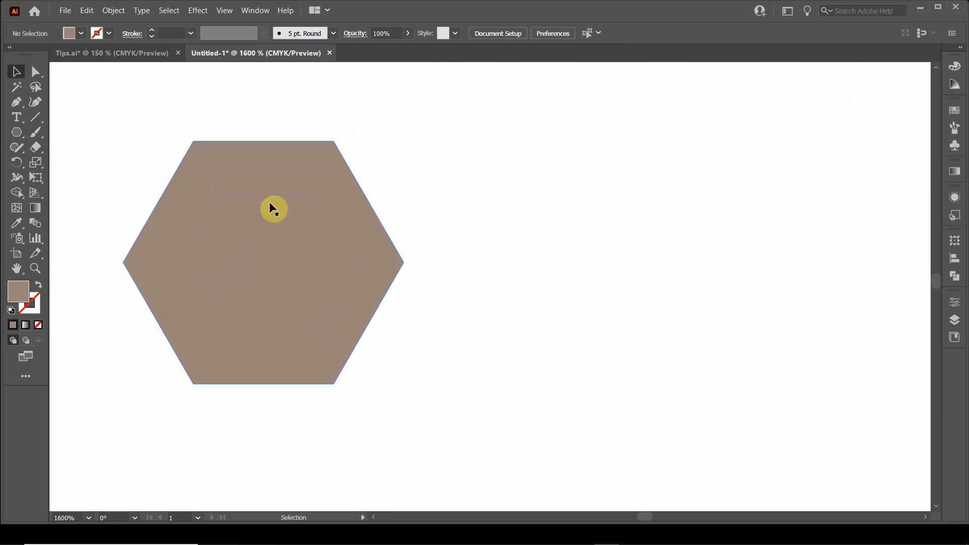
click(18, 132)
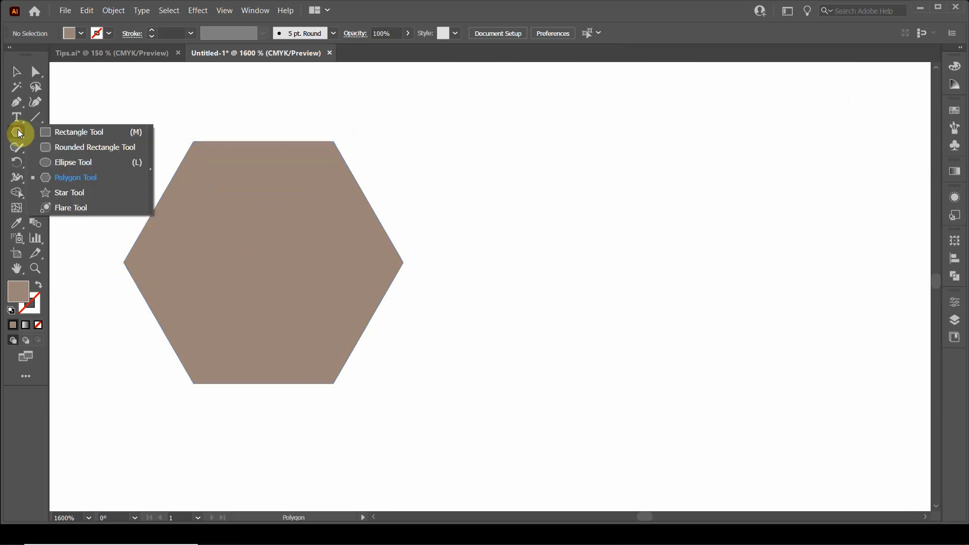
click(73, 162)
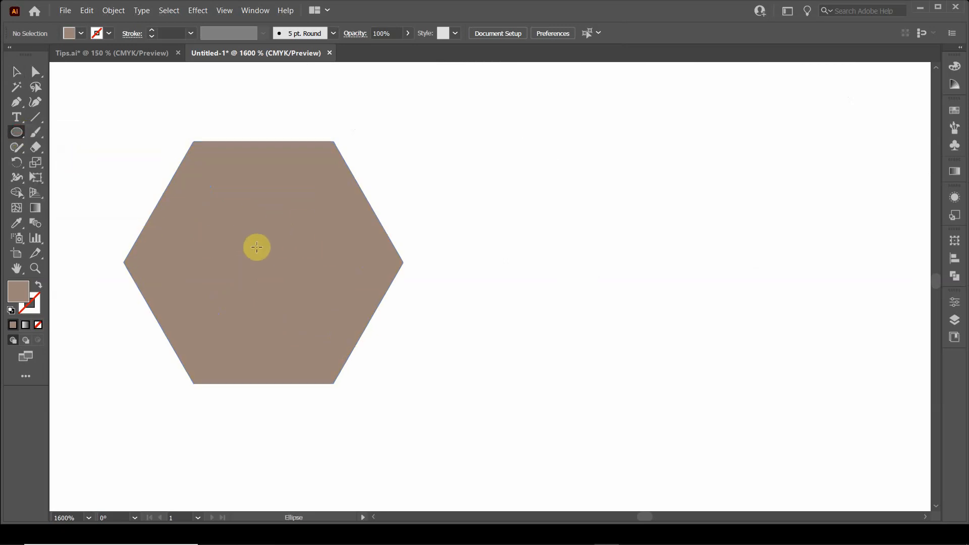
drag(281, 247, 308, 273)
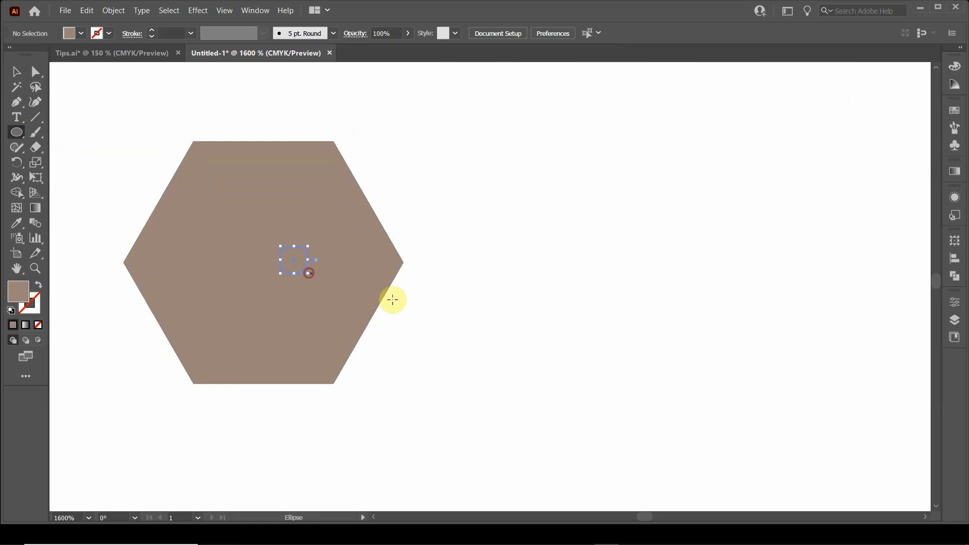
click(82, 33)
click(61, 74)
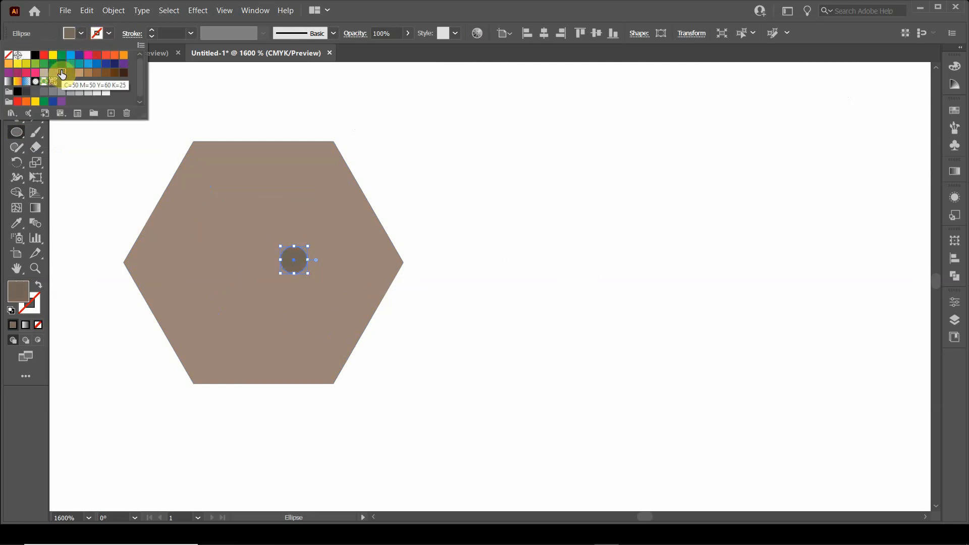
click(38, 34)
Move the circle to roughly the hexagon's center and change its fill to the C=55 M=60 Y=65 K=40 swatch
click(11, 74)
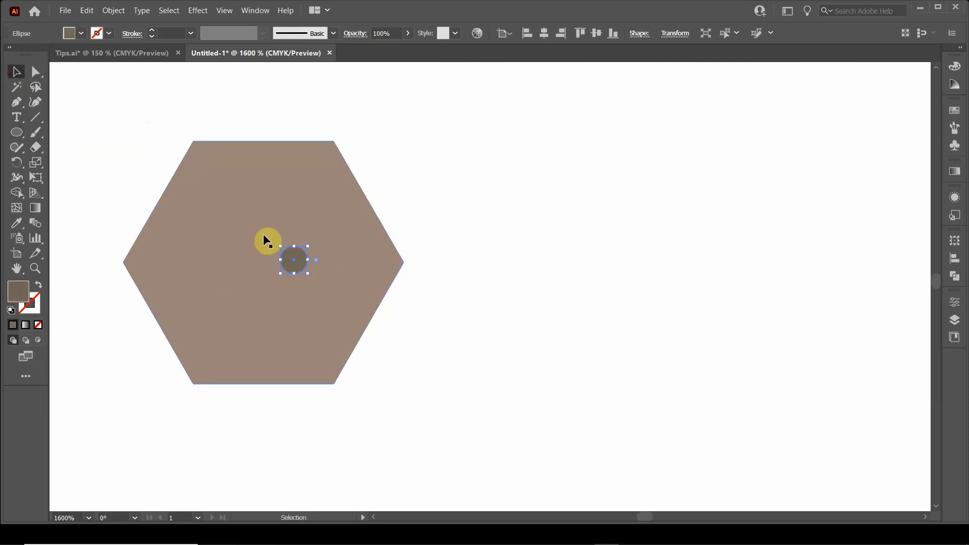
drag(296, 256, 268, 264)
click(505, 201)
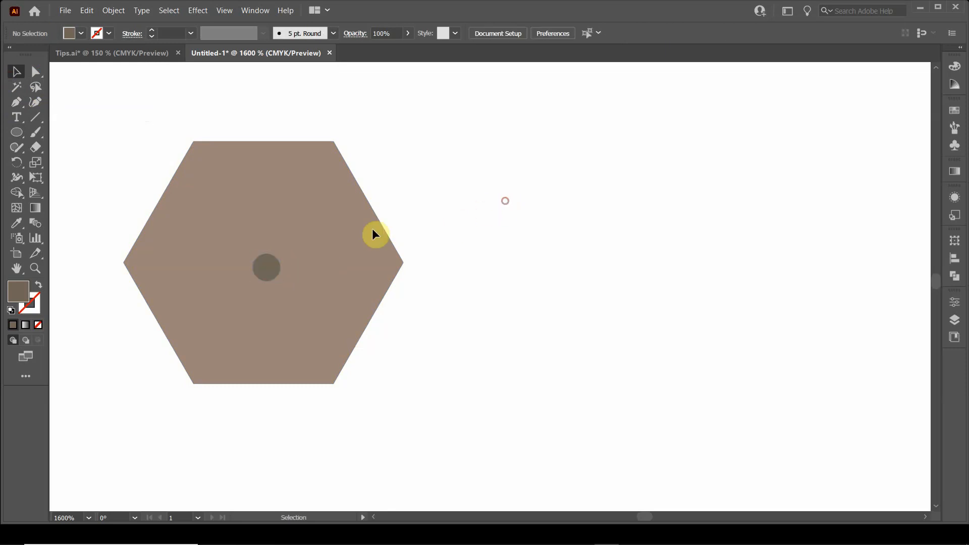
click(267, 271)
click(81, 33)
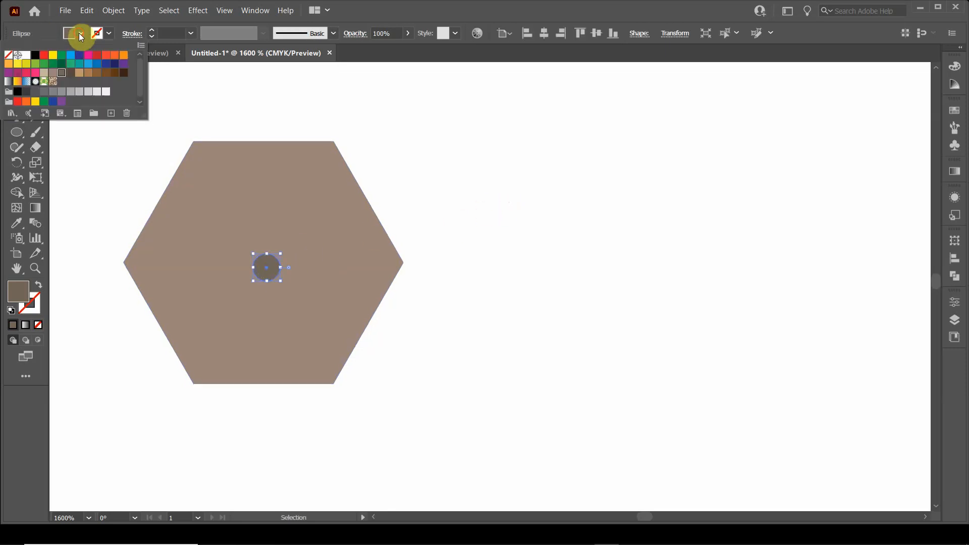
click(70, 73)
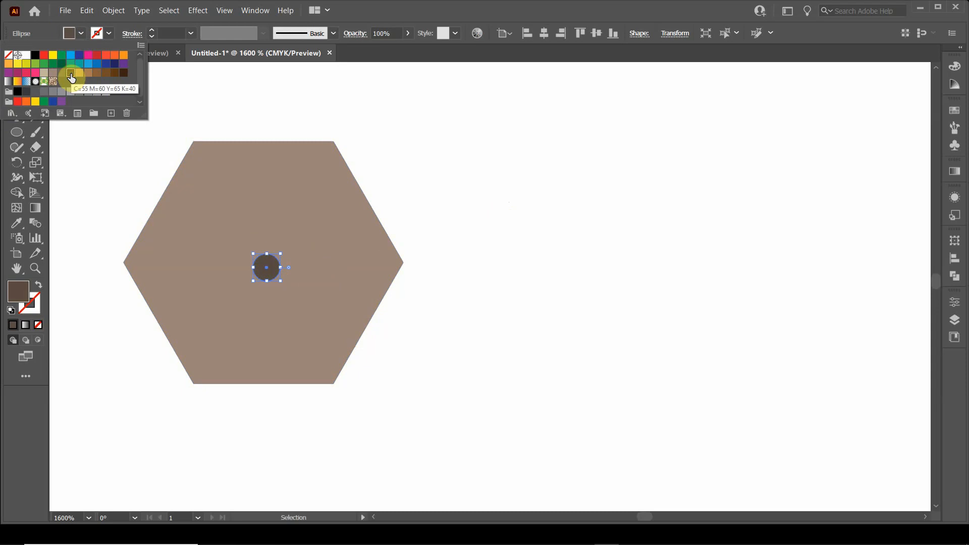
click(510, 197)
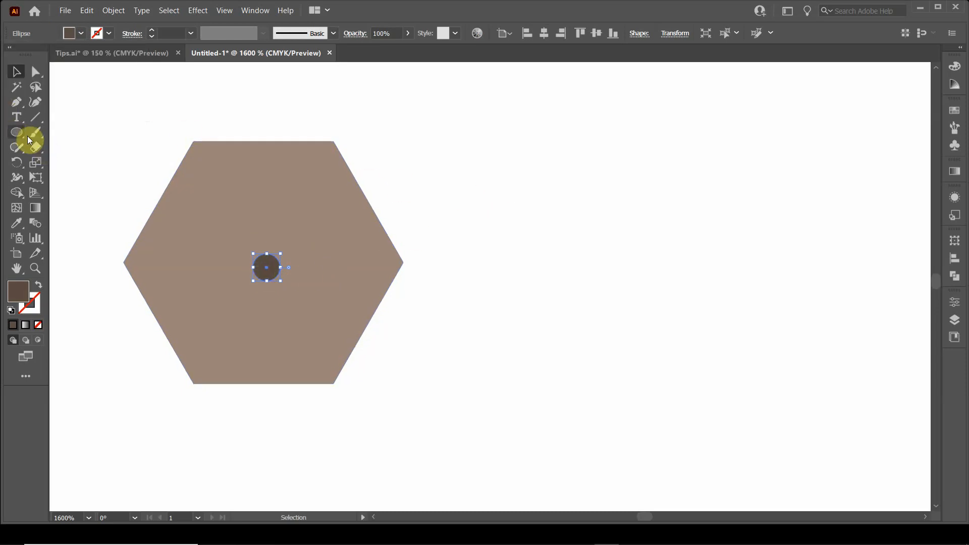
click(453, 150)
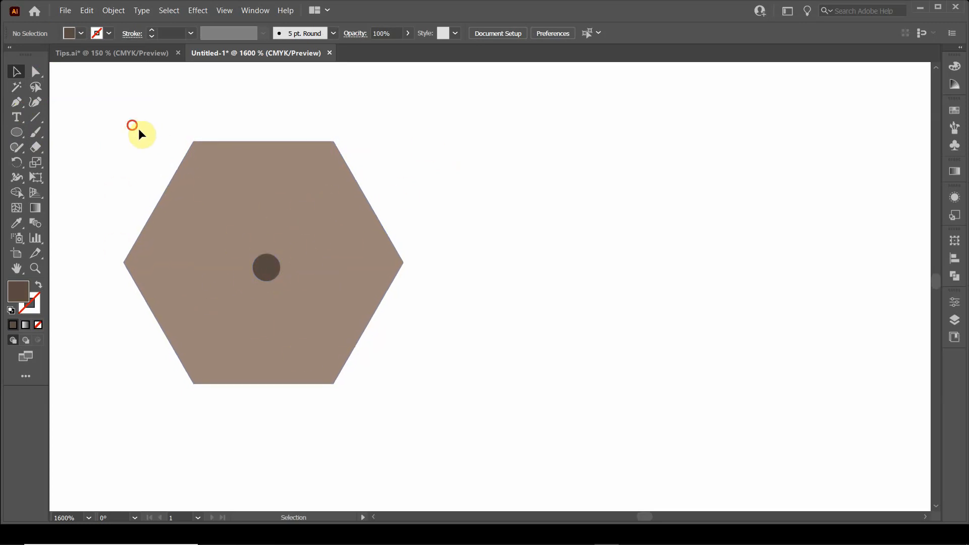
Align the hexagon and the circle to each other's centers, both vertically and horizontally
drag(136, 130, 383, 382)
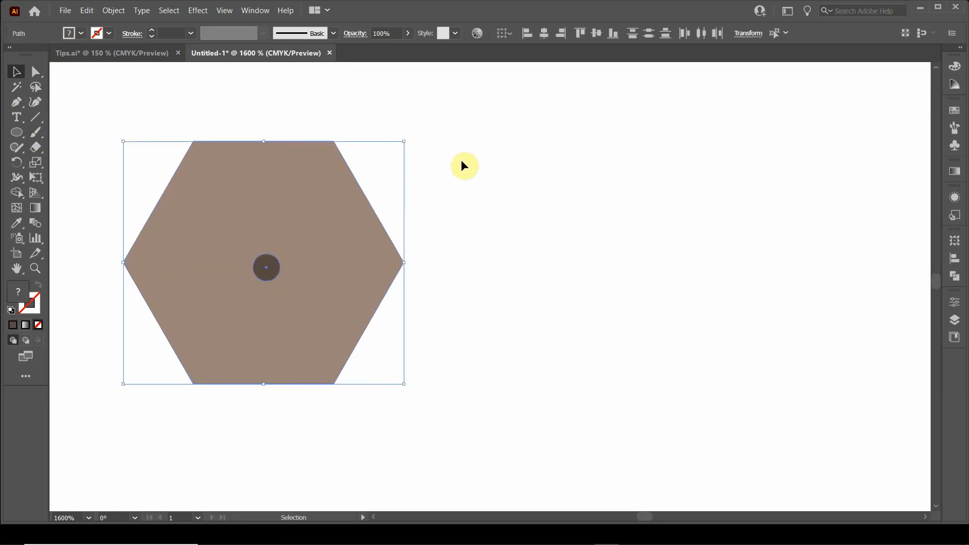
click(598, 32)
click(544, 32)
click(532, 192)
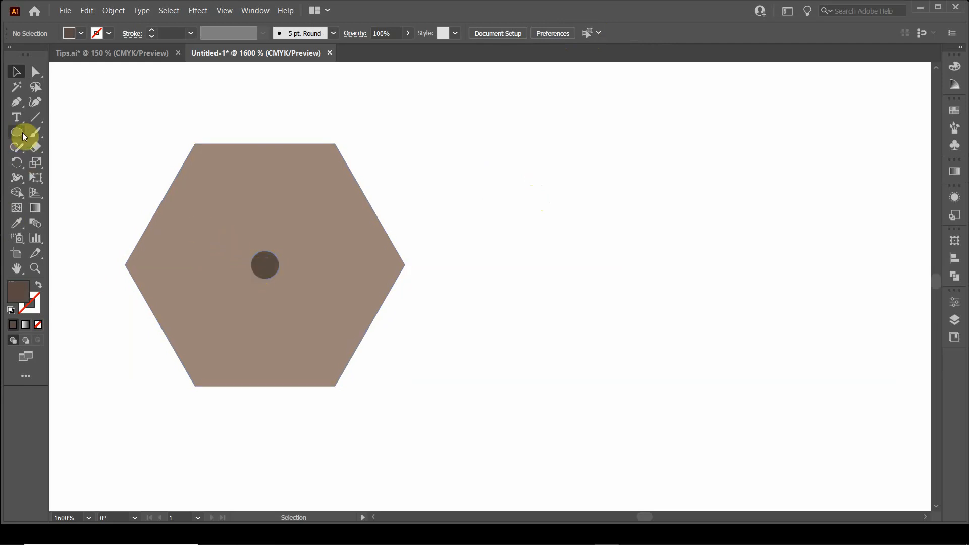
Draw a wavy Pencil branch from the circle toward the hexagon's upper-right corner with a 0.5 pt stroke in the circle's dark brown, and redraw its outer end
drag(27, 150, 37, 163)
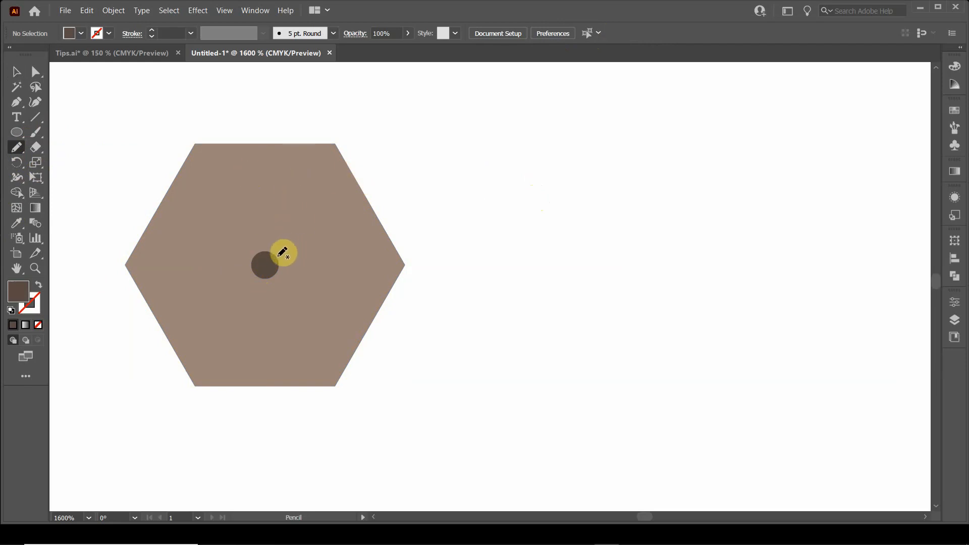
drag(268, 260, 328, 167)
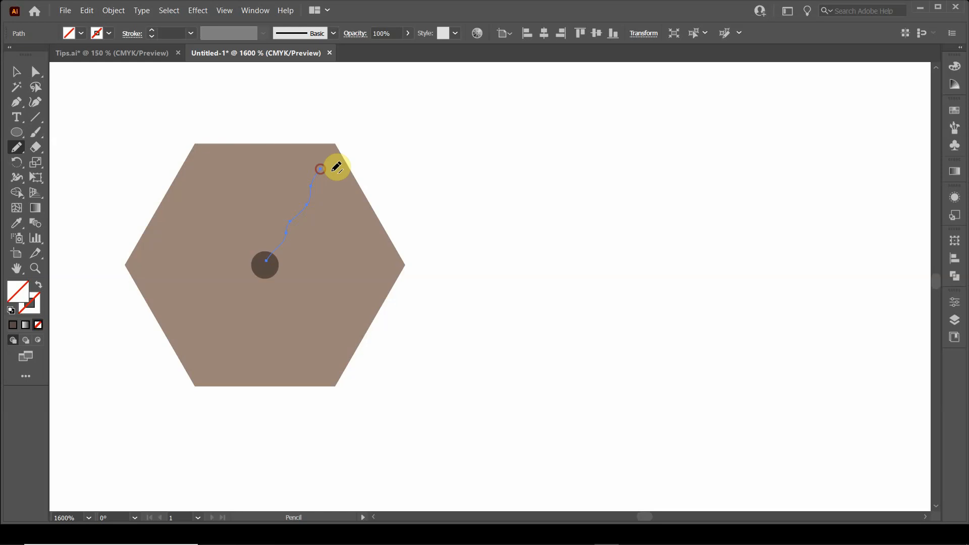
click(113, 34)
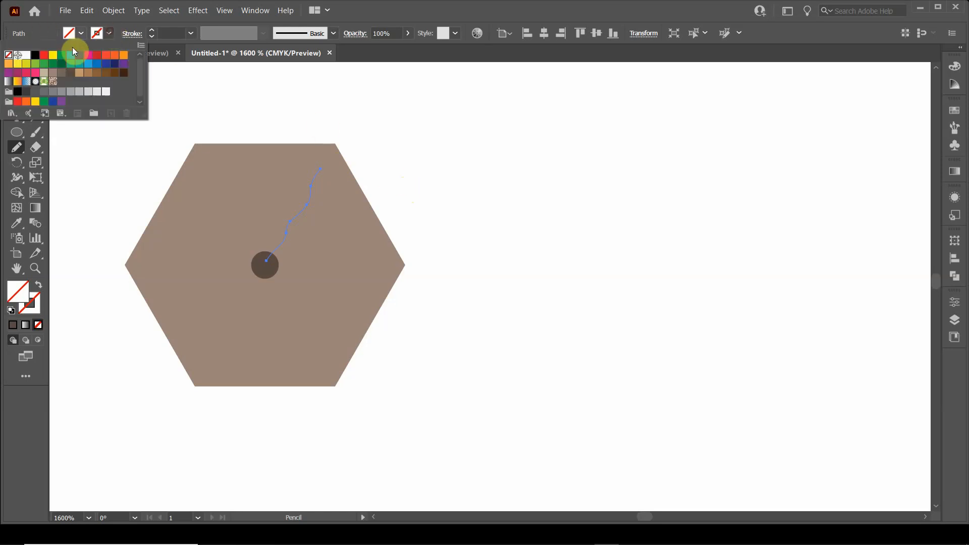
click(71, 73)
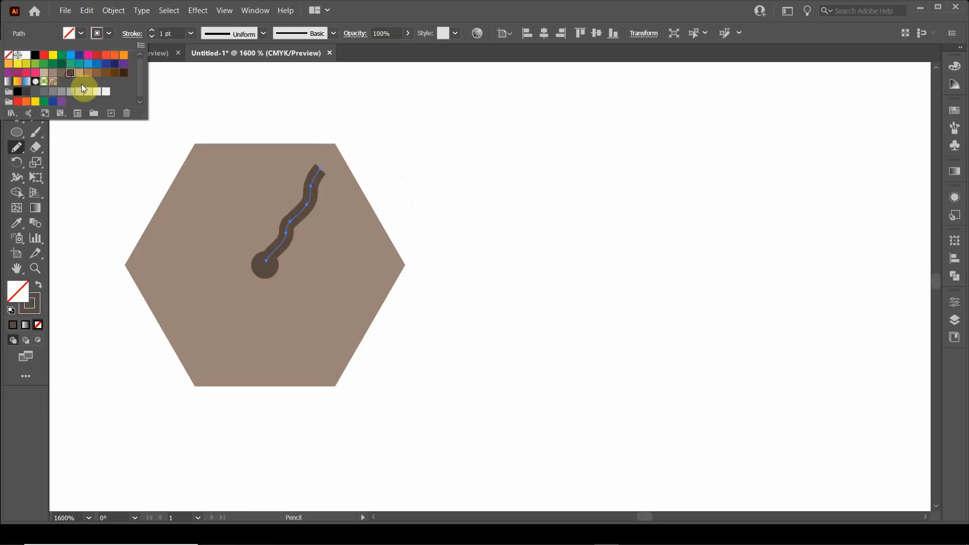
click(192, 36)
click(190, 34)
click(204, 60)
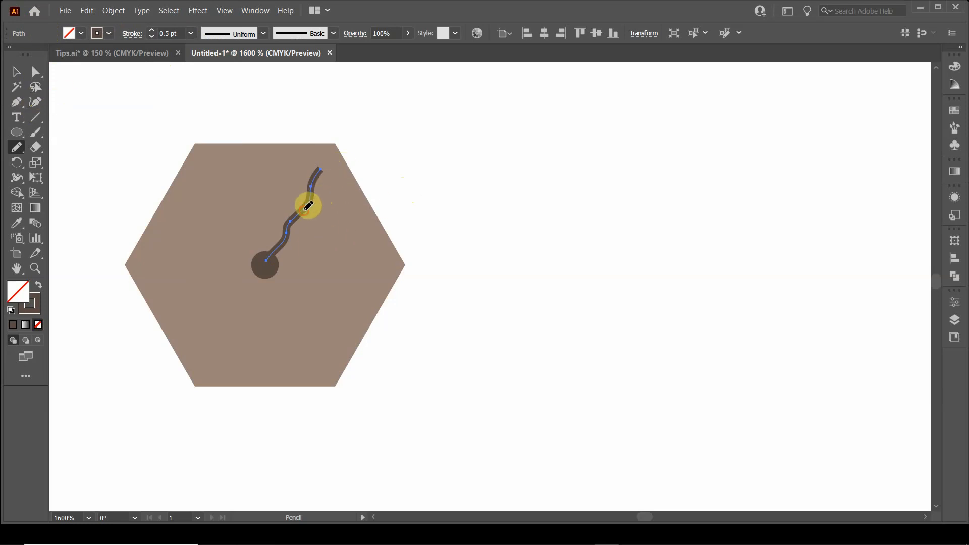
drag(309, 205, 346, 188)
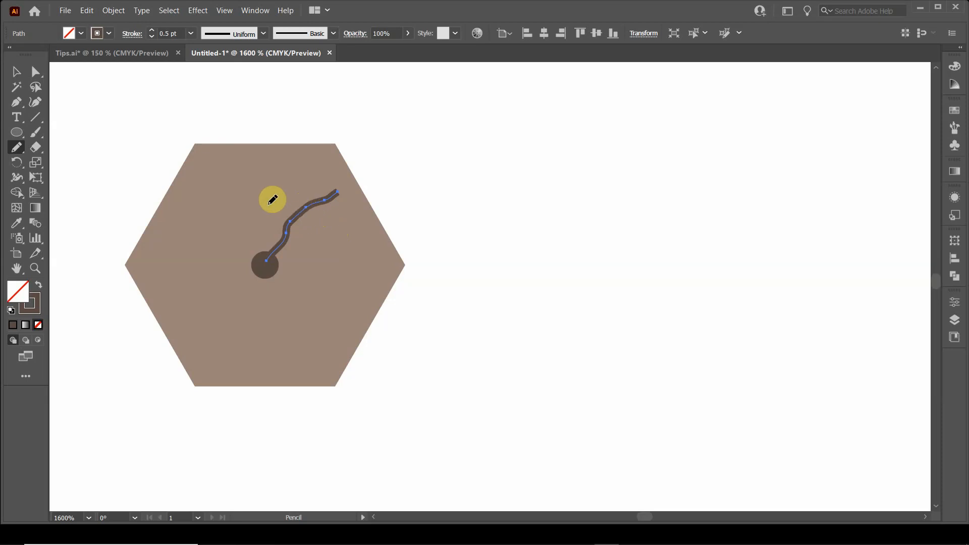
click(35, 75)
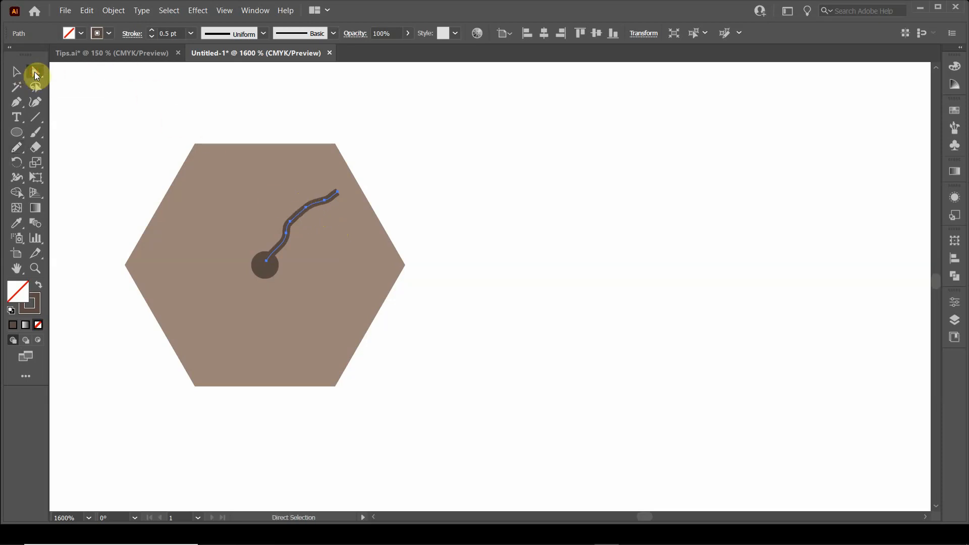
click(17, 149)
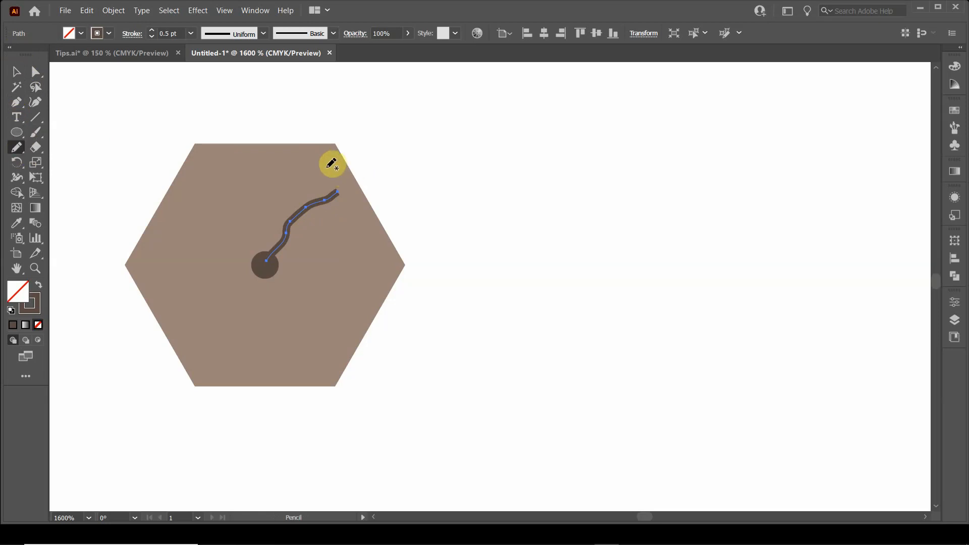
key(ctrl)
key(ctrl)
key(ctrl)
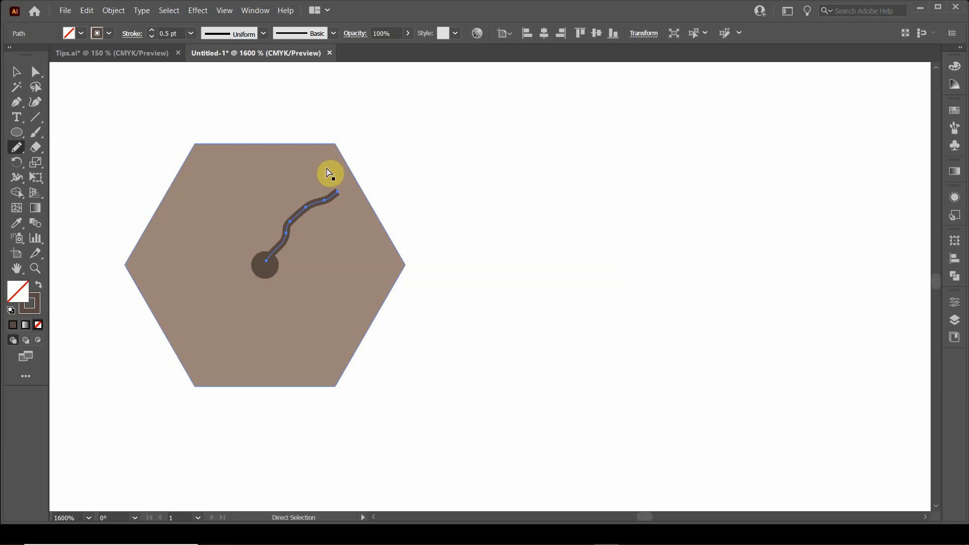
key(ctrl)
key(ctrl)
key(ctrl)
key(ctrl)
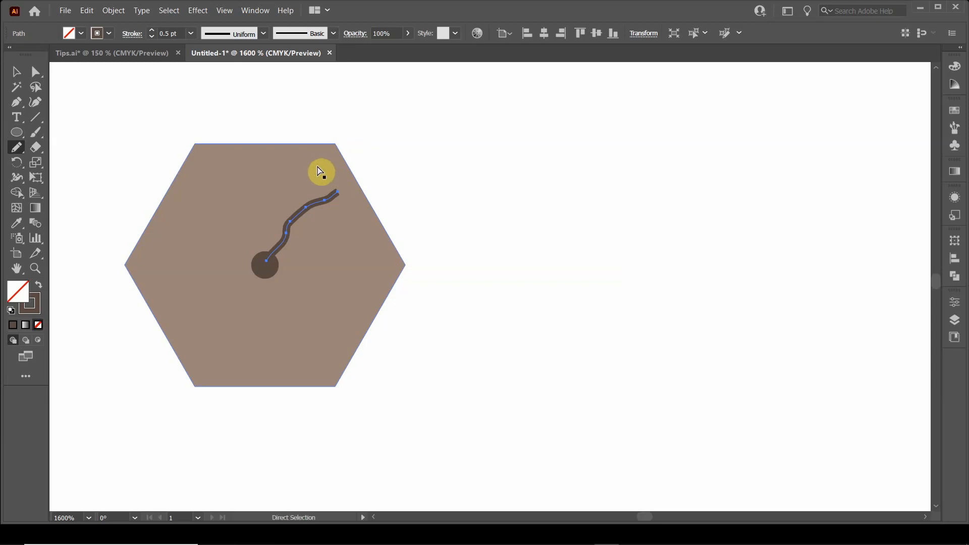
Deselect the first branch and draw a short separate fork off it toward the hexagon's upper-right corner
ctrl+click(383, 160)
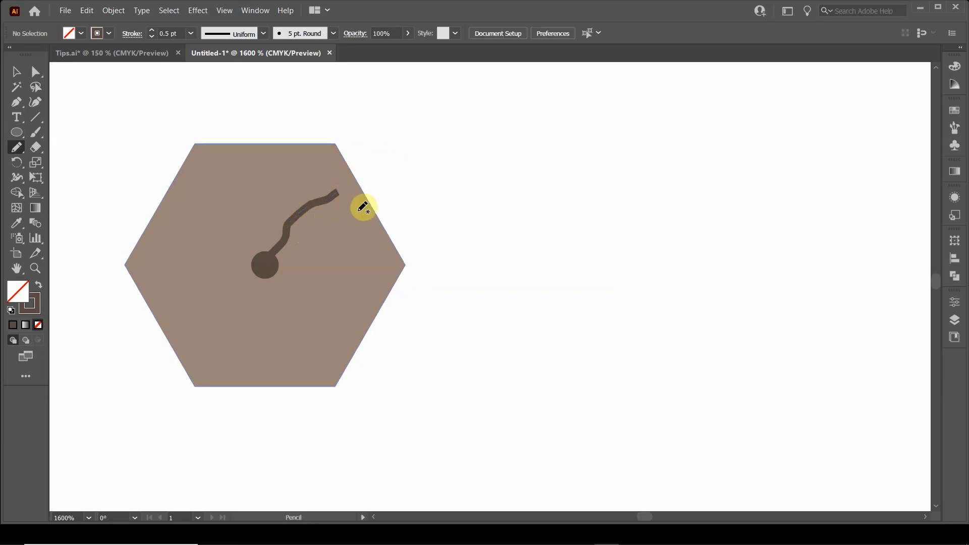
drag(309, 201, 331, 166)
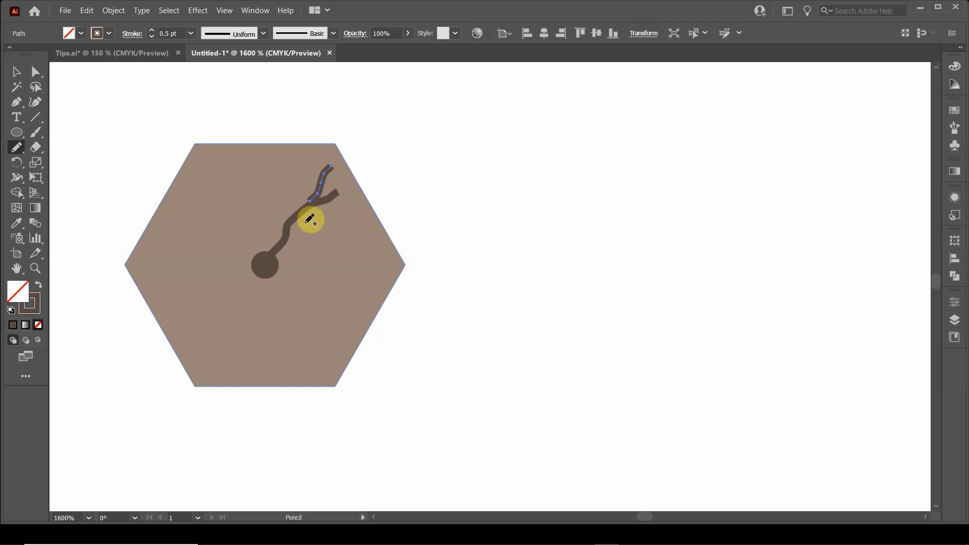
key(ctrl)
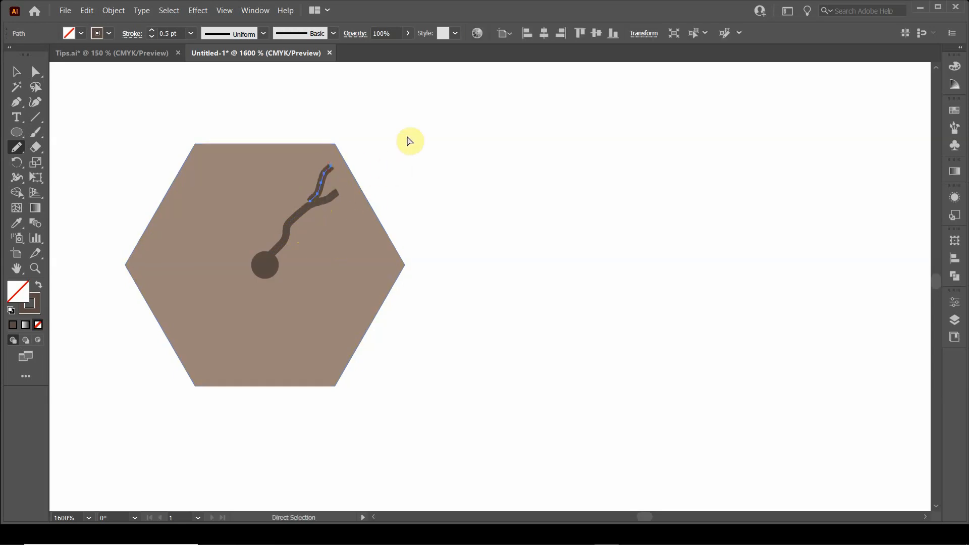
ctrl+click(409, 140)
Draw two wavy branches from the circle toward the hexagon's top edge and one toward its upper-left corner, forking the latter outward
mouse_move(258, 258)
mouse_down()
mouse_move(268, 253)
mouse_move(285, 155)
mouse_up()
ctrl+click(346, 114)
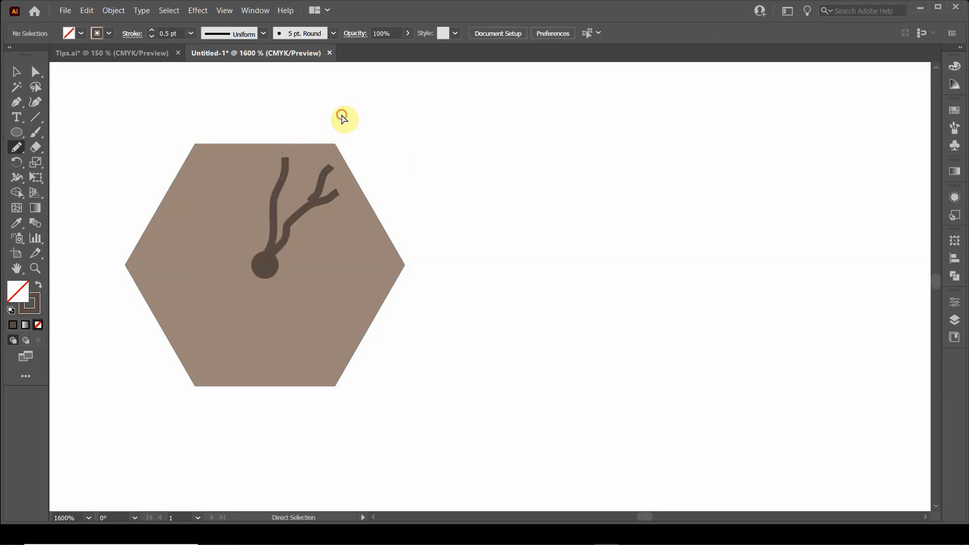
mouse_move(252, 260)
mouse_down()
mouse_move(251, 184)
mouse_move(237, 166)
mouse_up()
drag(264, 264, 197, 177)
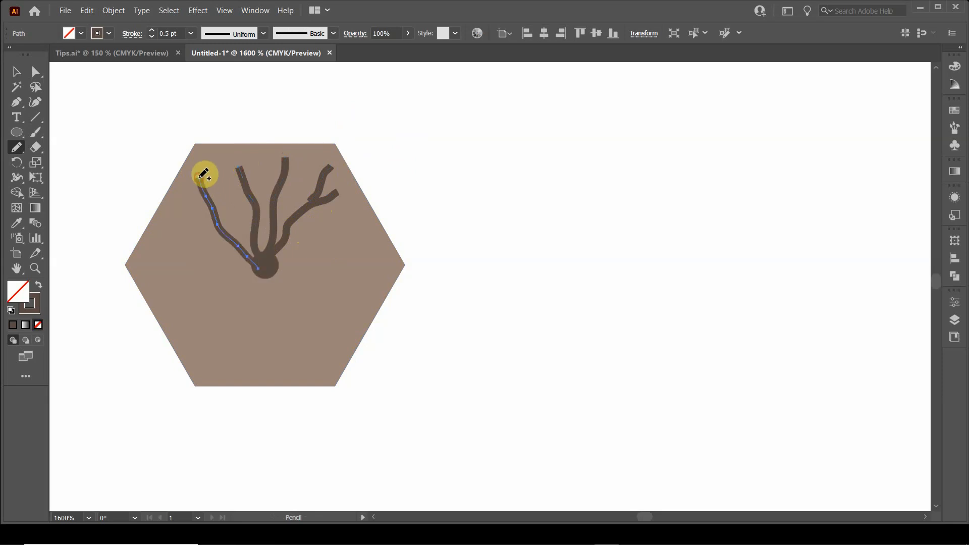
ctrl+click(126, 190)
drag(214, 209, 175, 201)
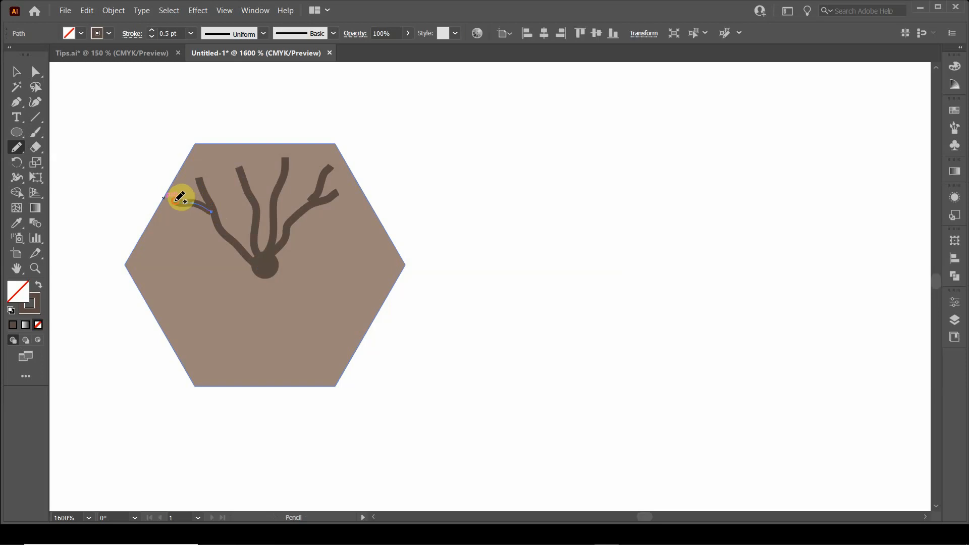
ctrl+click(100, 192)
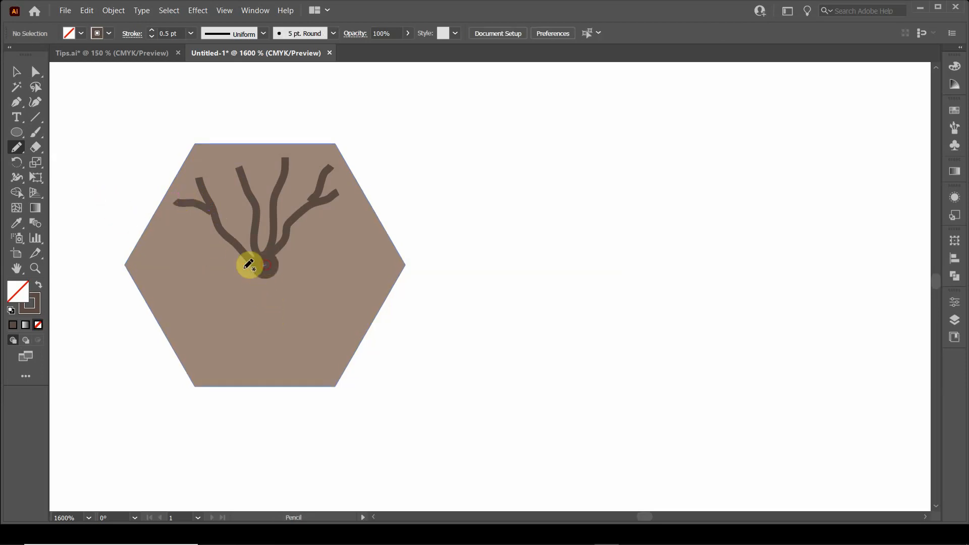
Draw one branch from the circle toward the hexagon's left side and two toward its right side, forking the lower right one upward
drag(265, 264, 159, 282)
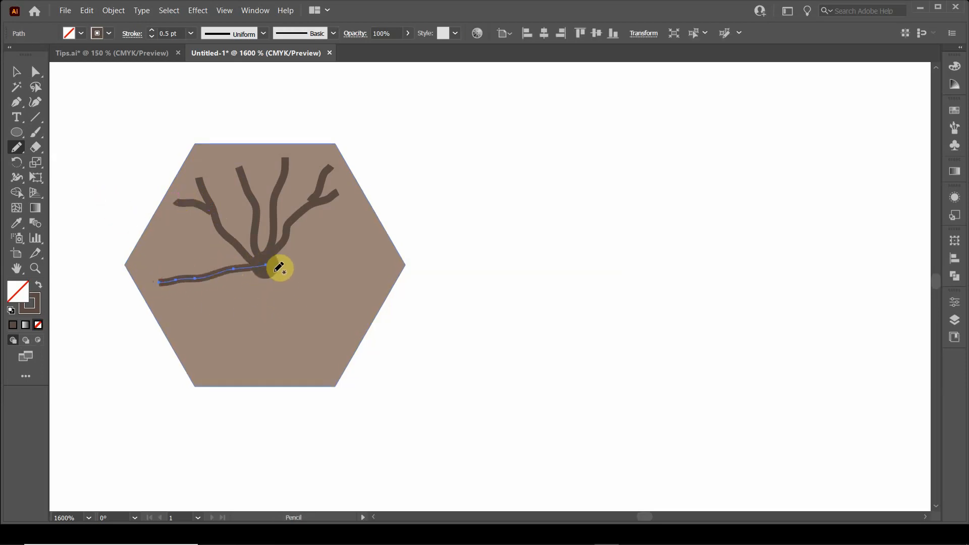
drag(277, 264, 350, 217)
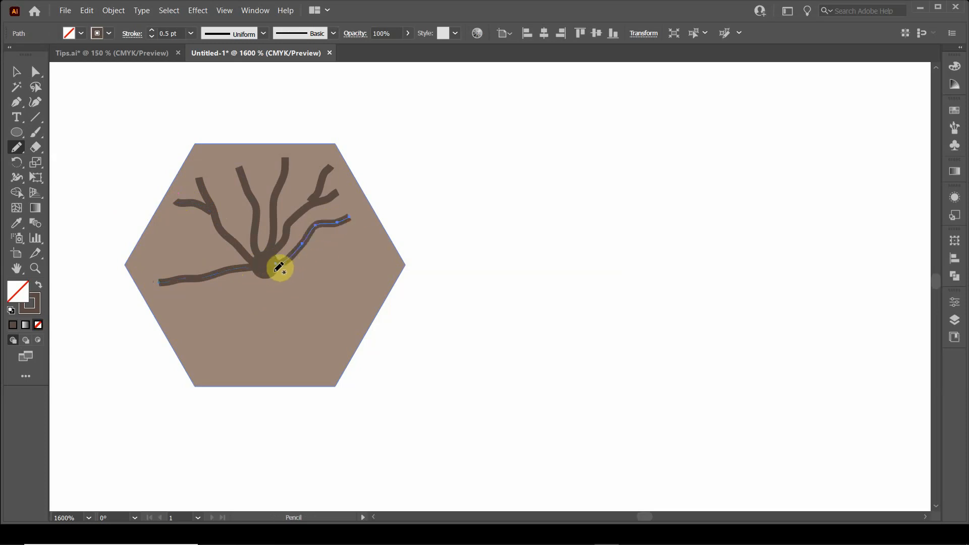
drag(286, 268, 369, 290)
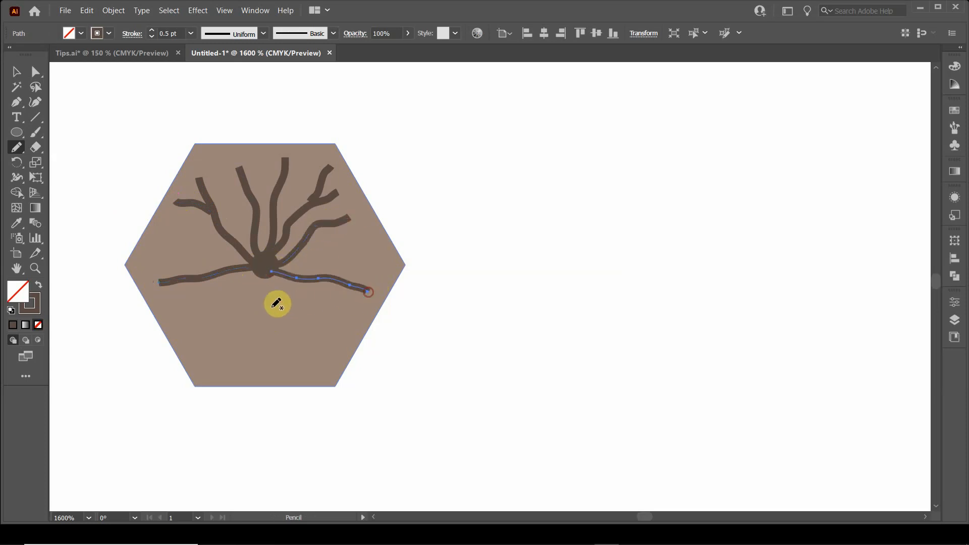
ctrl+click(487, 230)
drag(334, 278, 380, 249)
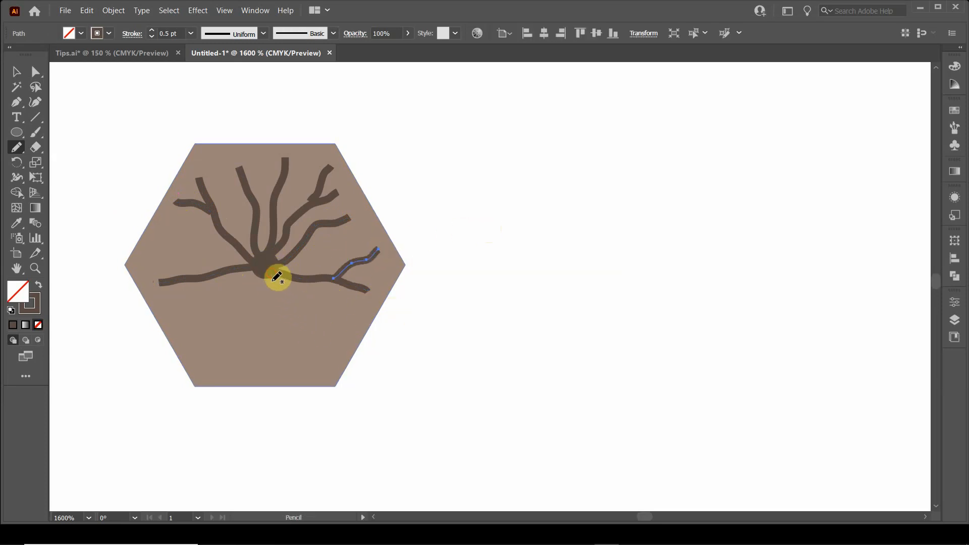
Draw a forked branch from the circle toward the hexagon's lower-right corner and a single branch down toward the bottom edge
mouse_move(272, 276)
mouse_down()
mouse_move(328, 318)
mouse_move(340, 343)
mouse_up()
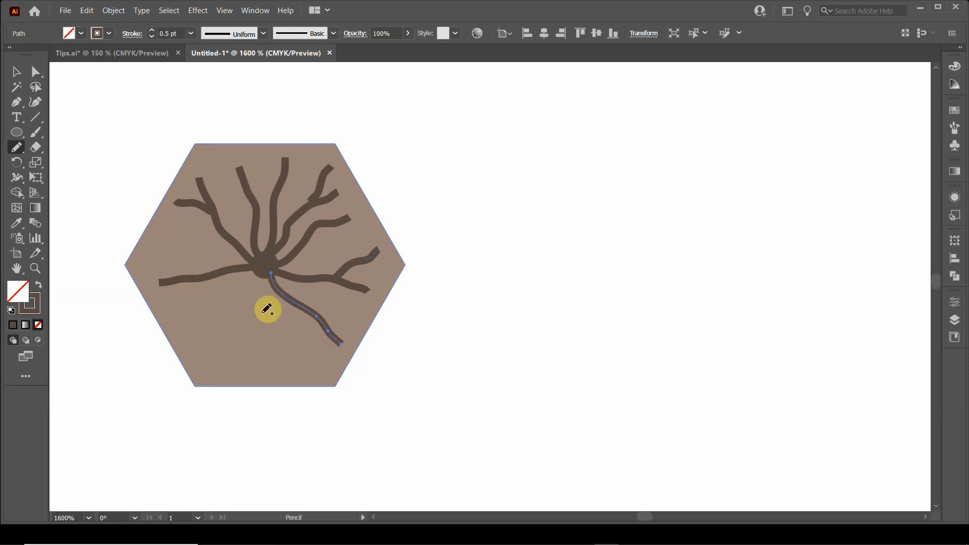
ctrl+click(432, 334)
drag(313, 316, 323, 370)
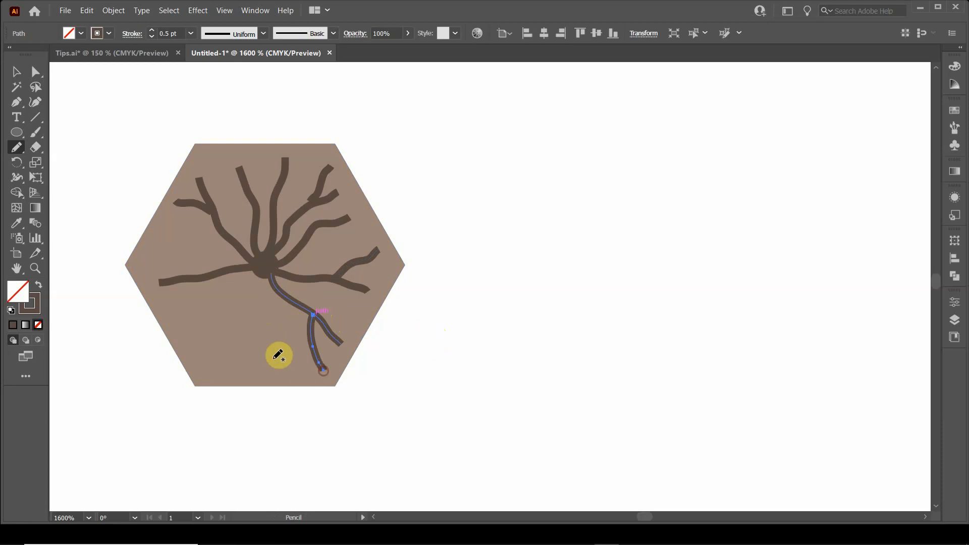
drag(260, 277, 282, 368)
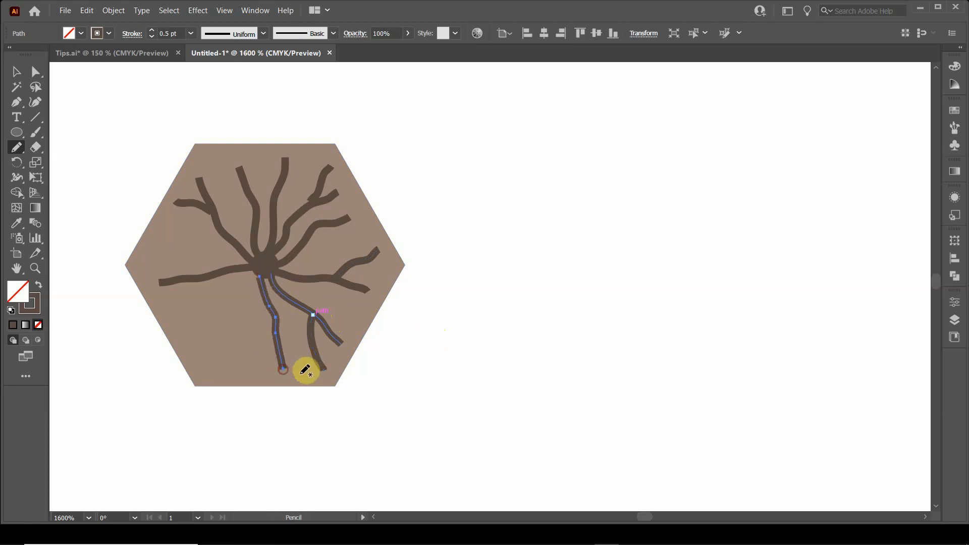
ctrl+click(159, 377)
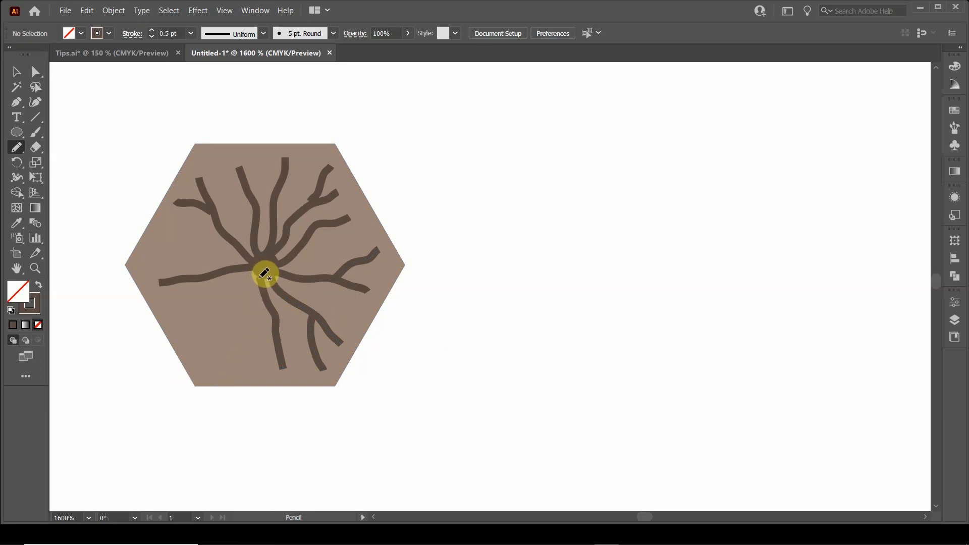
Extend the single bottom branch's inner end into the circle and the upper-right fork's inner end onto its parent branch
ctrl+click(273, 313)
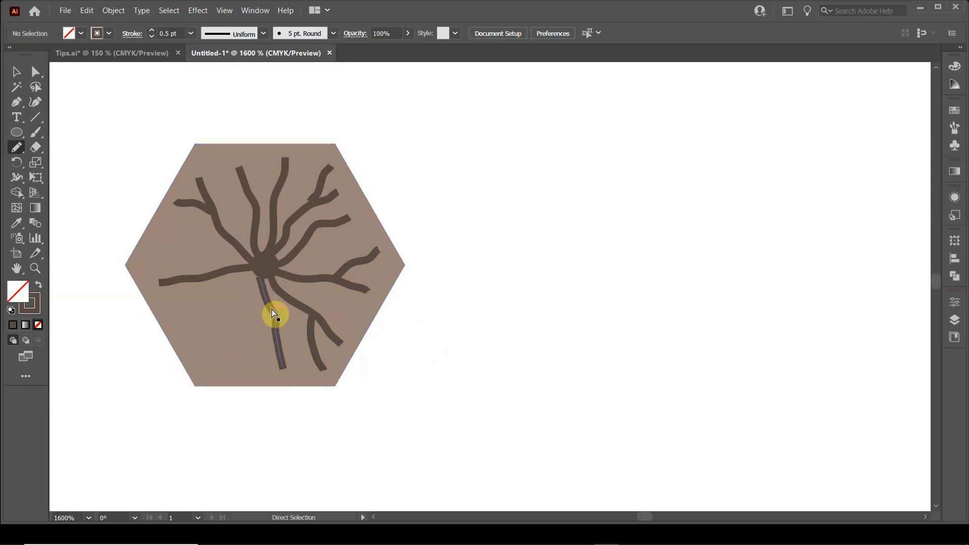
ctrl+click(273, 313)
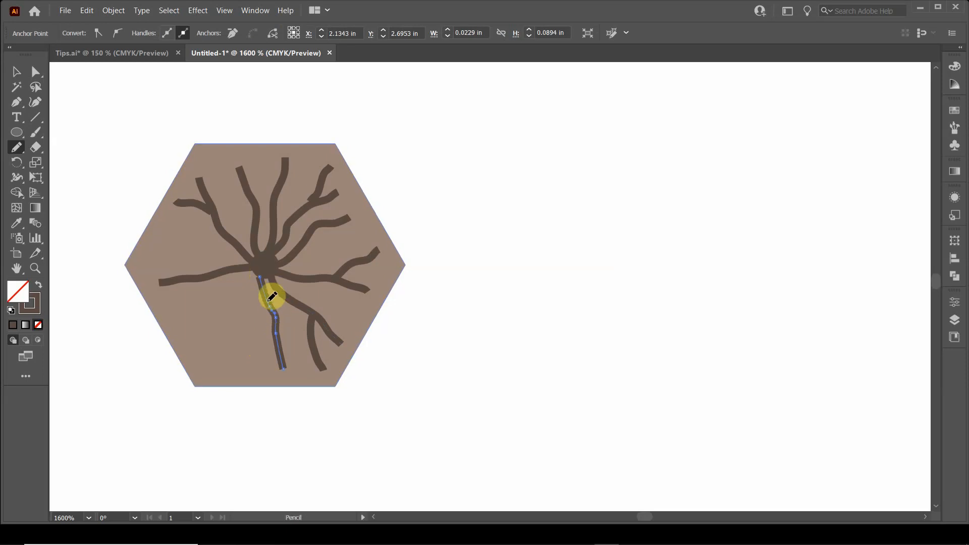
drag(265, 264, 271, 296)
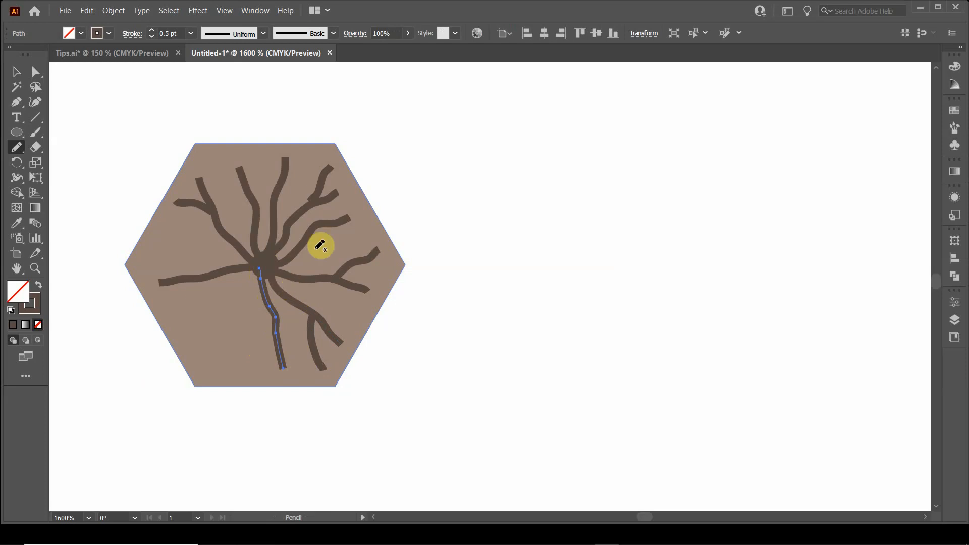
ctrl+click(324, 187)
ctrl+click(324, 186)
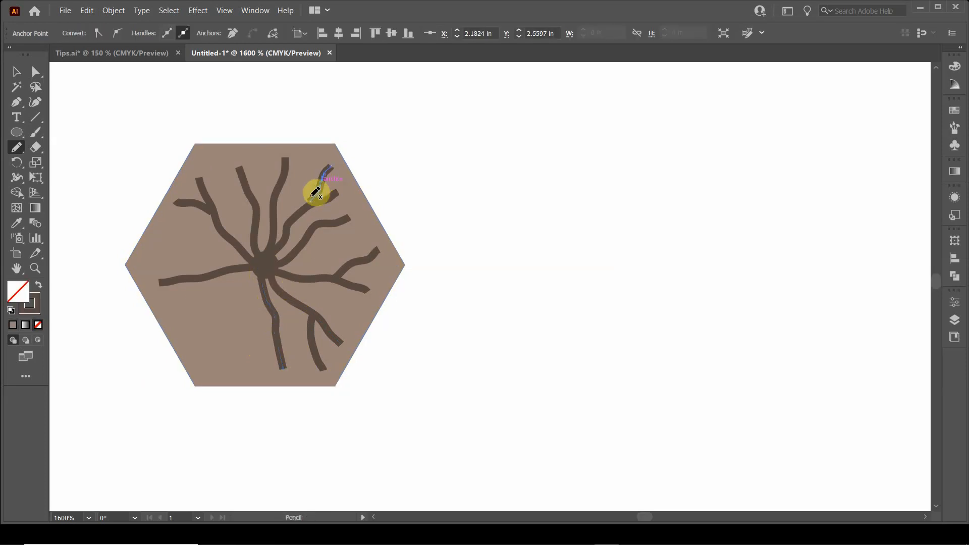
drag(314, 200, 329, 171)
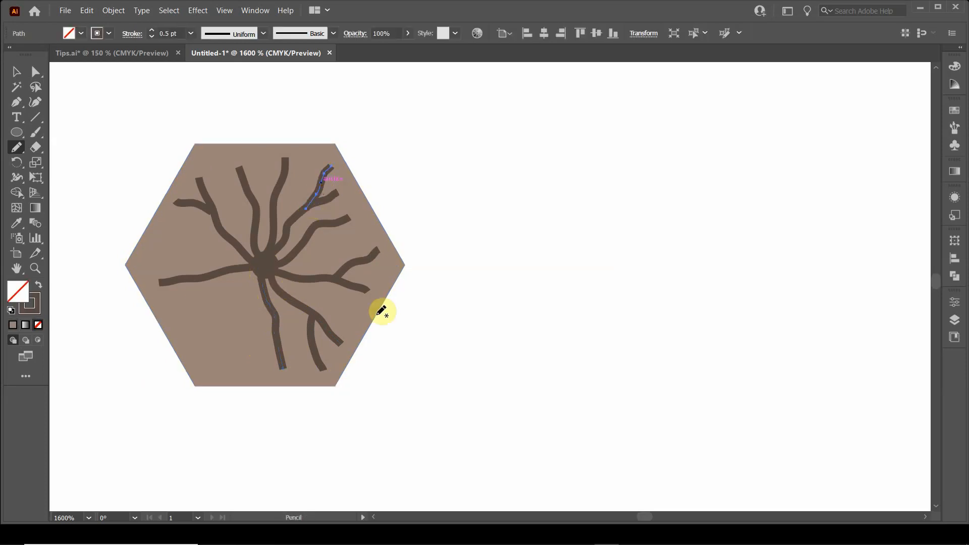
Draw a branch from the circle toward the hexagon's lower-left corner and add a separate fork off its lower half
drag(259, 272, 225, 372)
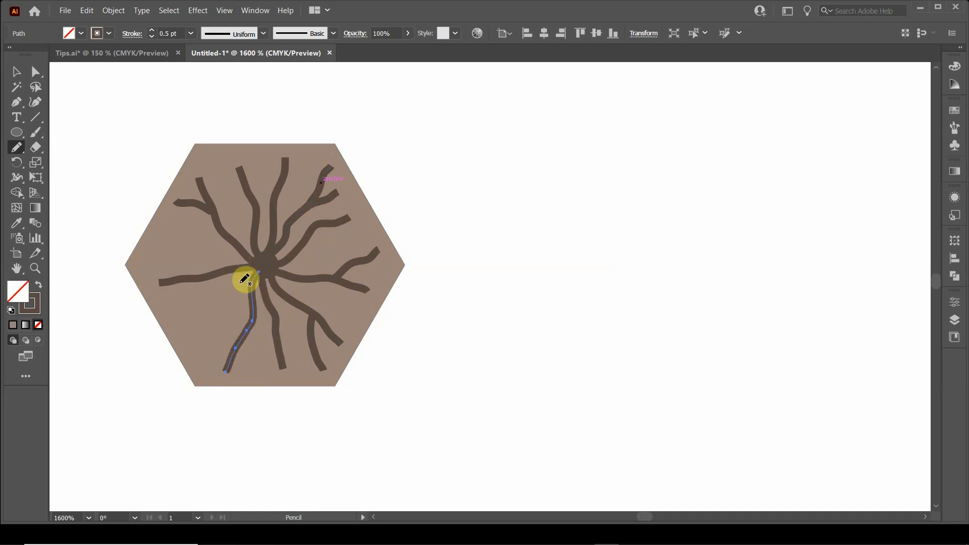
ctrl+click(146, 339)
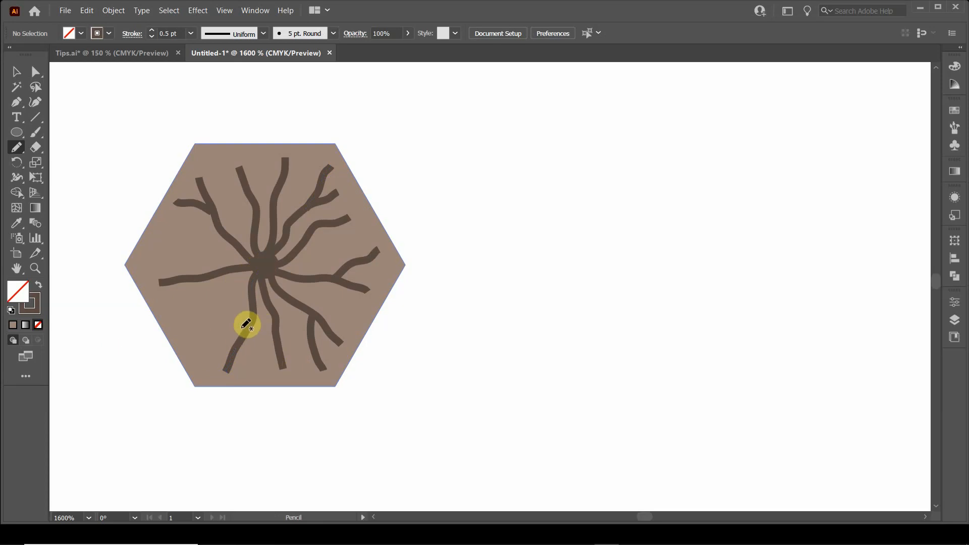
drag(243, 332, 200, 362)
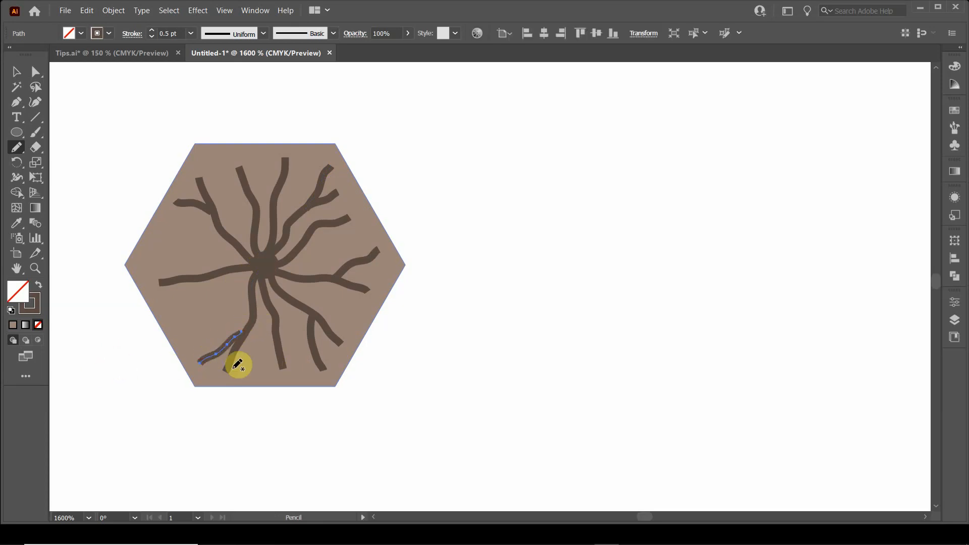
Draw a wavy branch from the central circle toward the hexagon's lower-left side, between the left branch and the lower-left fork
ctrl+click(122, 349)
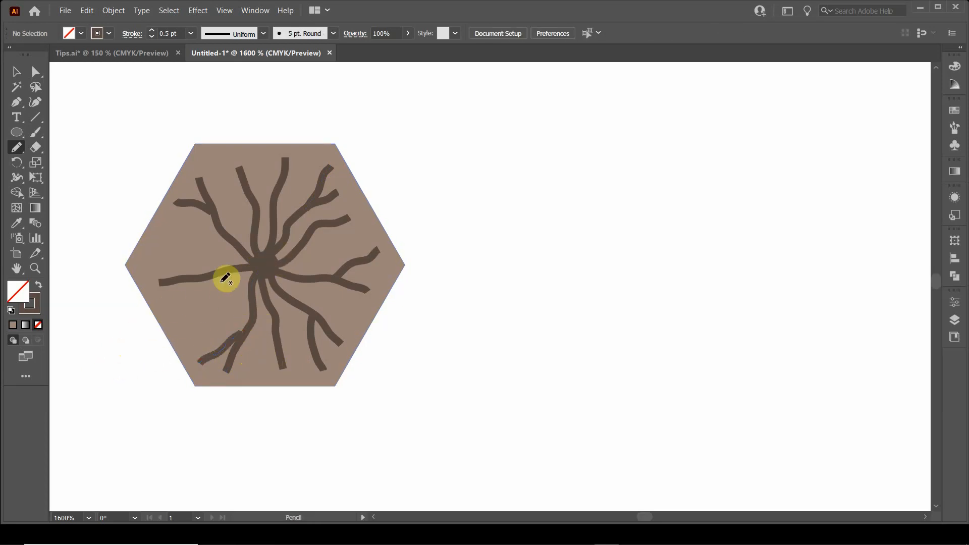
drag(259, 267, 185, 322)
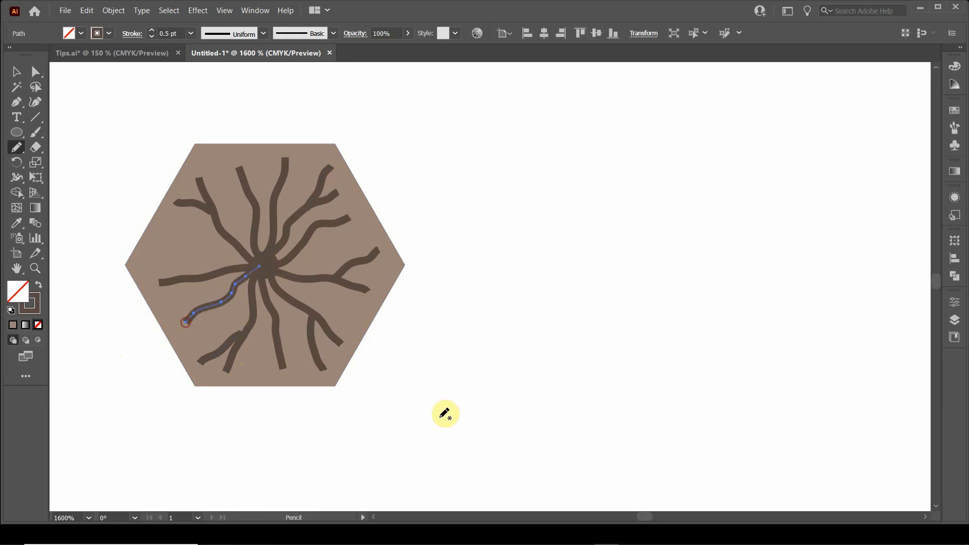
click(16, 71)
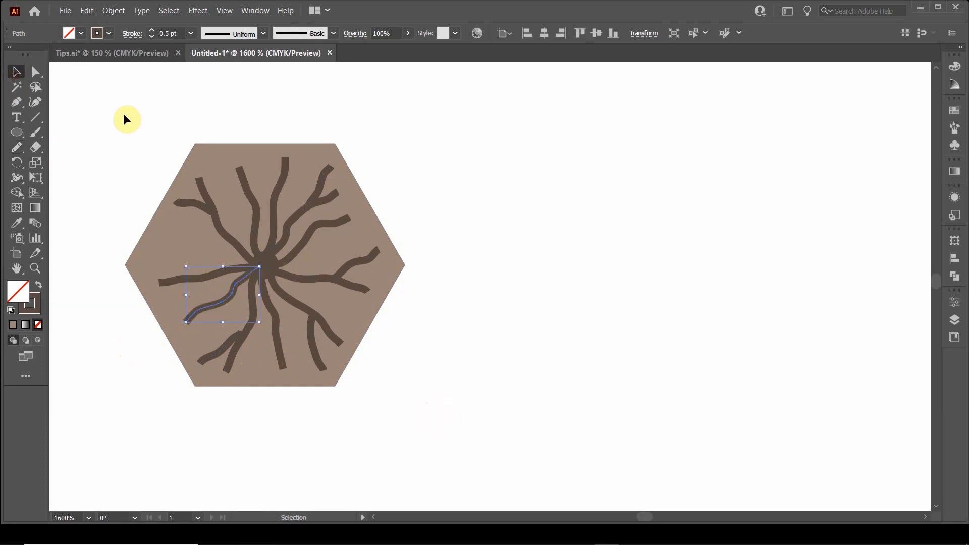
click(129, 110)
Add the complete hexagon cell artwork to the swatches as a new pattern swatch
scroll(360, 250, down, 4)
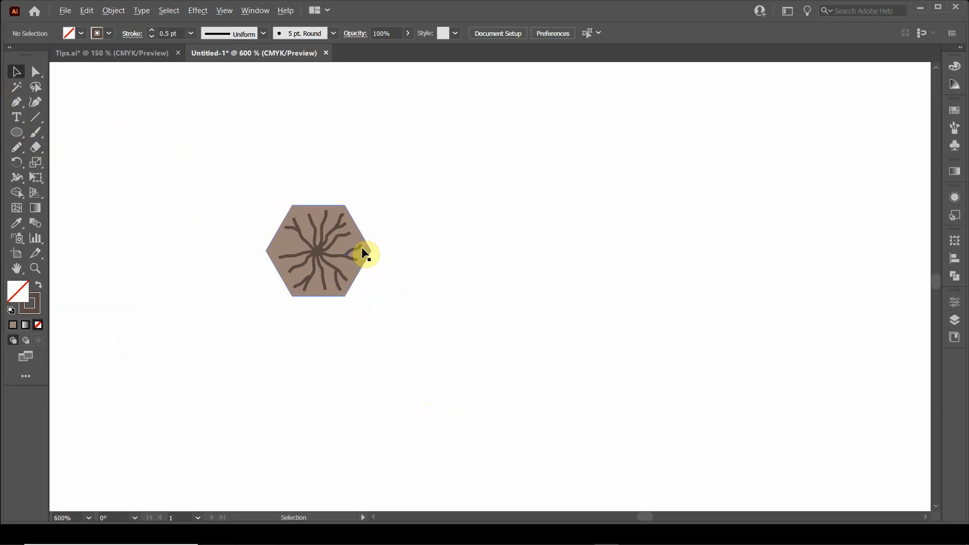
click(953, 112)
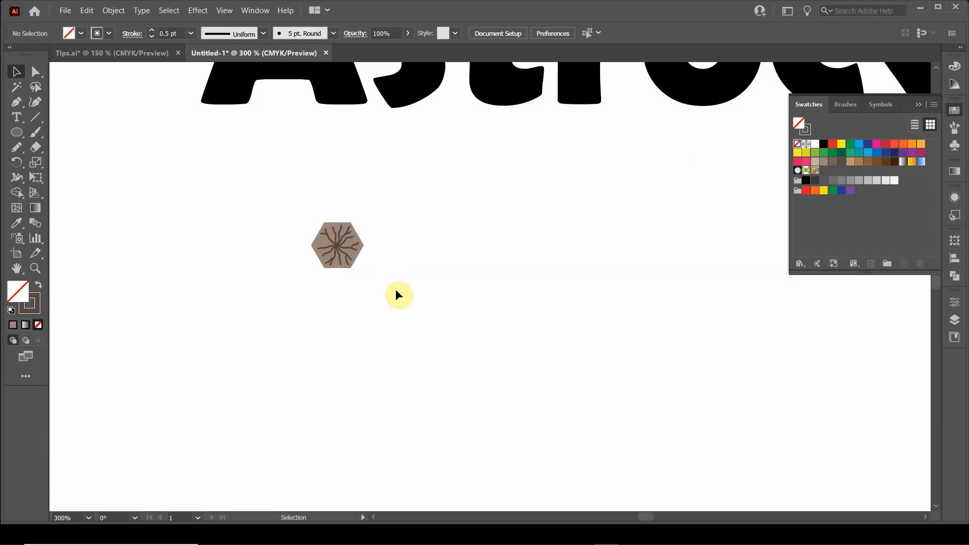
drag(314, 226, 284, 212)
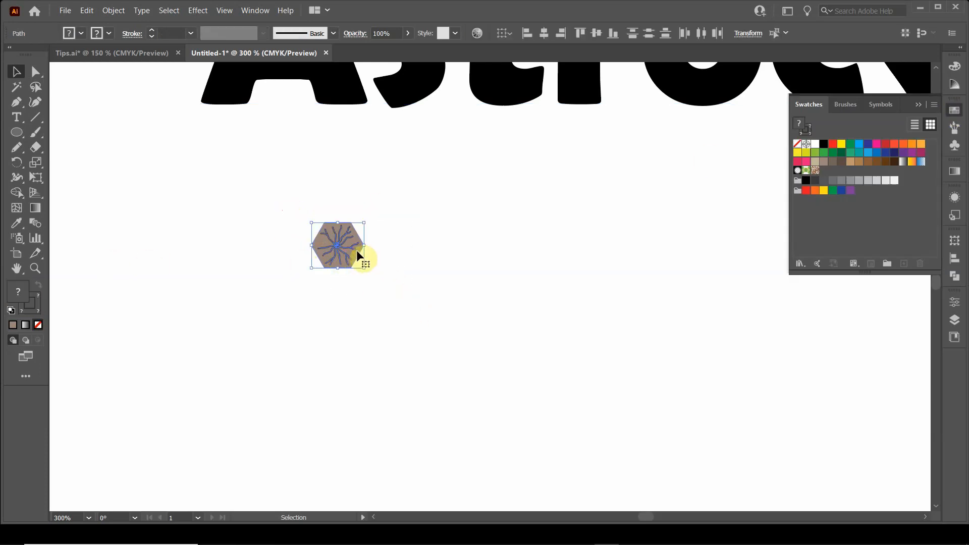
drag(343, 241, 895, 216)
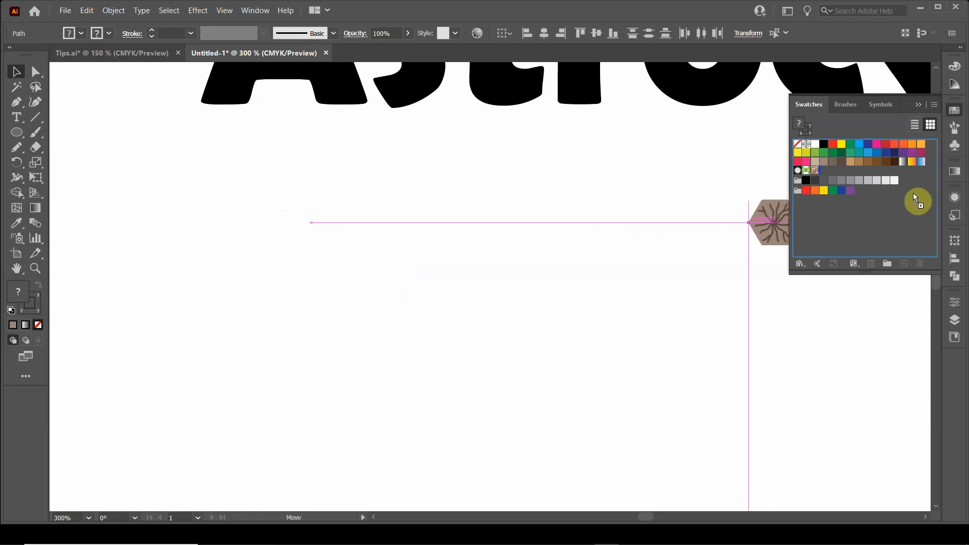
drag(808, 220, 881, 214)
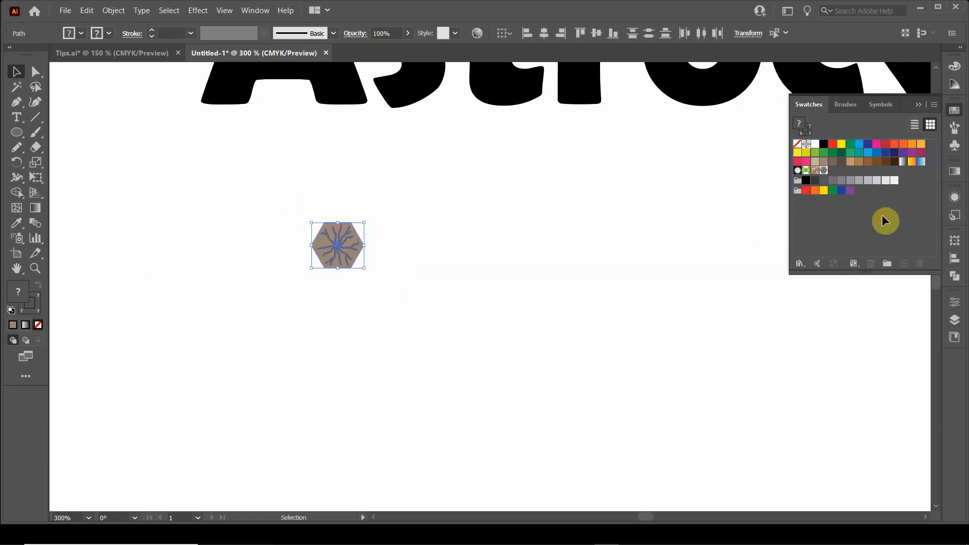
double_click(824, 172)
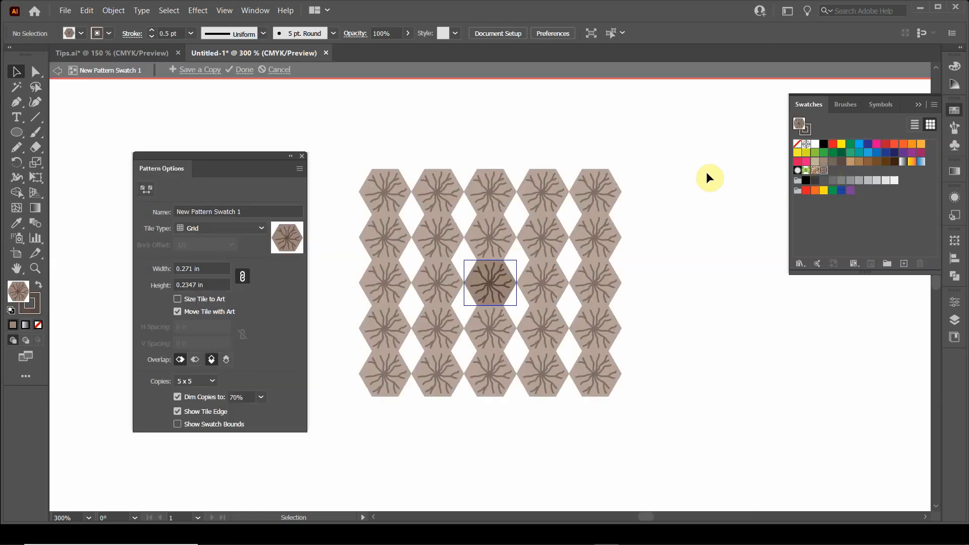
click(302, 155)
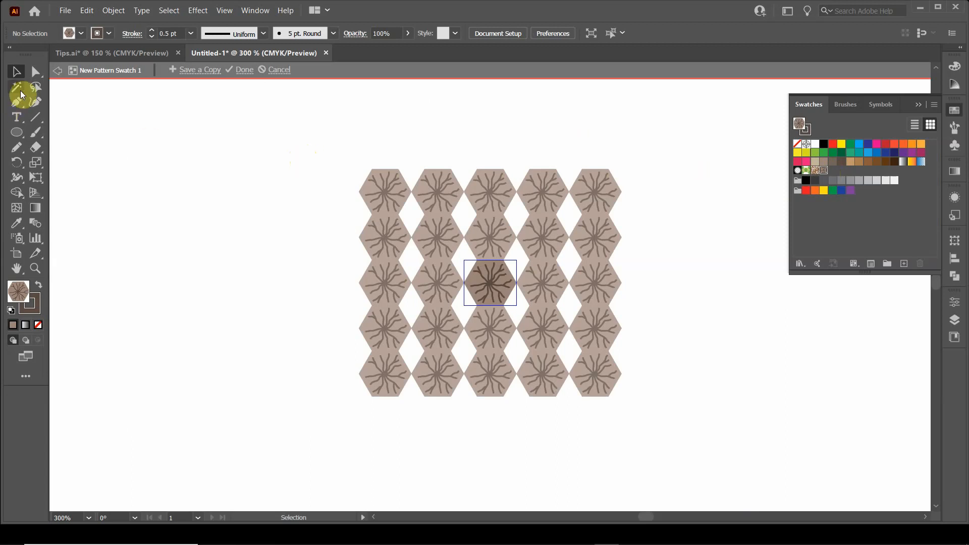
double_click(277, 183)
key(ctrl+z)
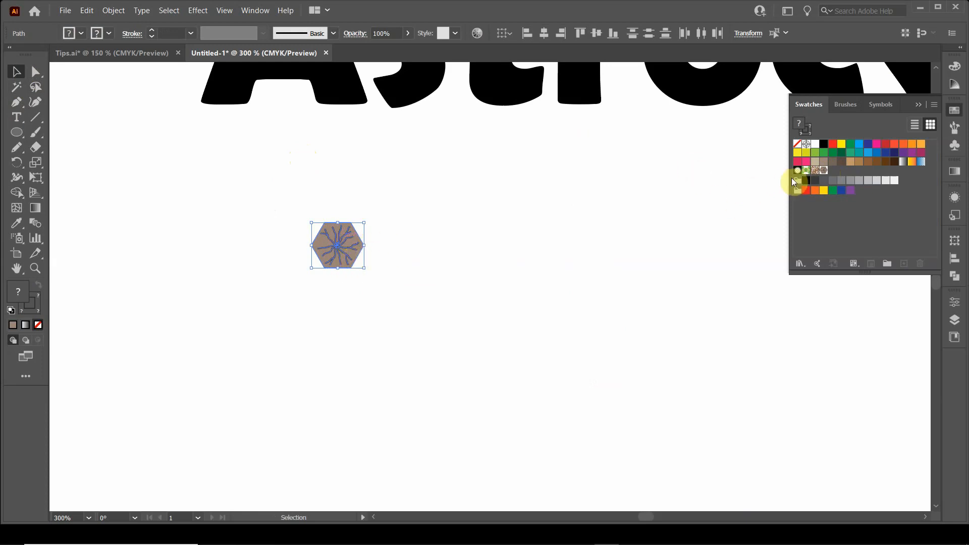
click(499, 211)
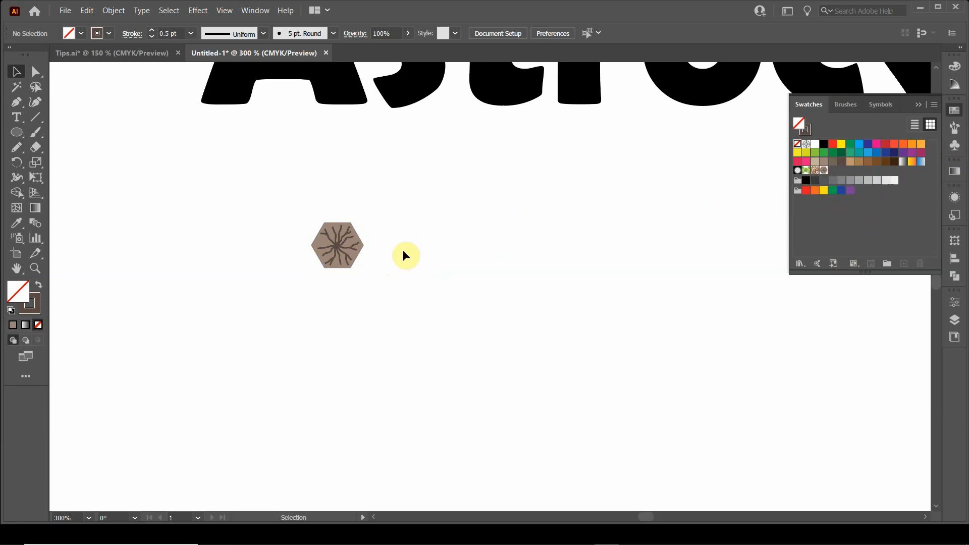
Edit the new hexagon cell pattern swatch, set its tile type to Hex by Column and finish pattern editing
click(824, 170)
double_click(824, 172)
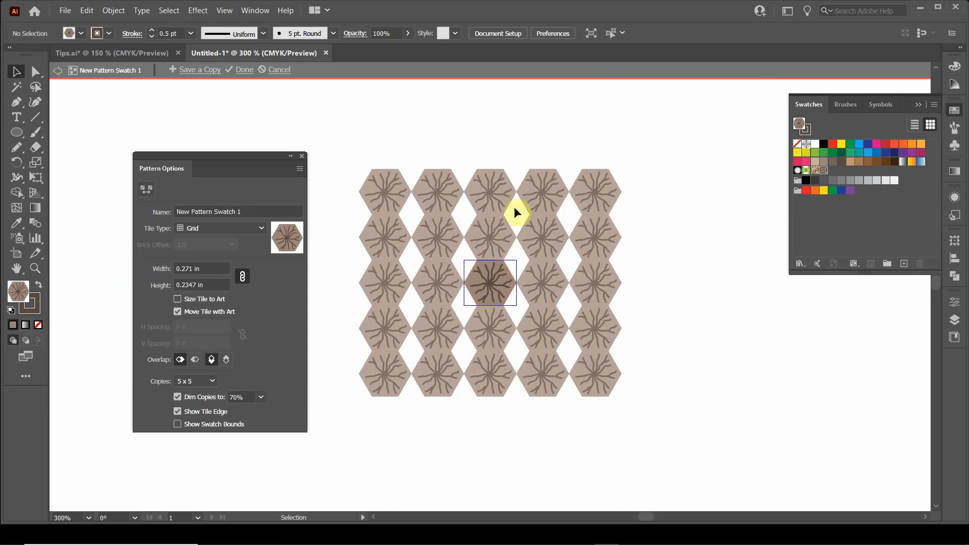
click(262, 227)
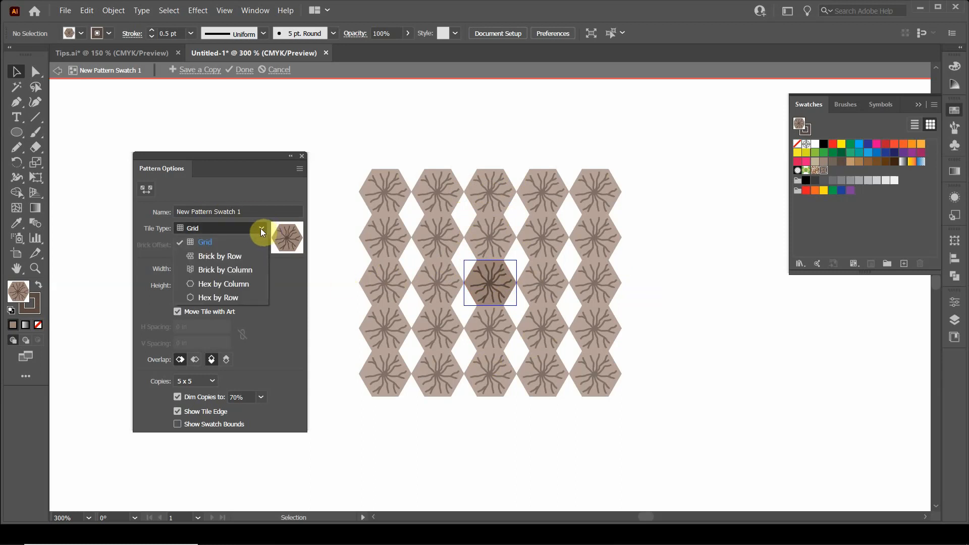
click(216, 286)
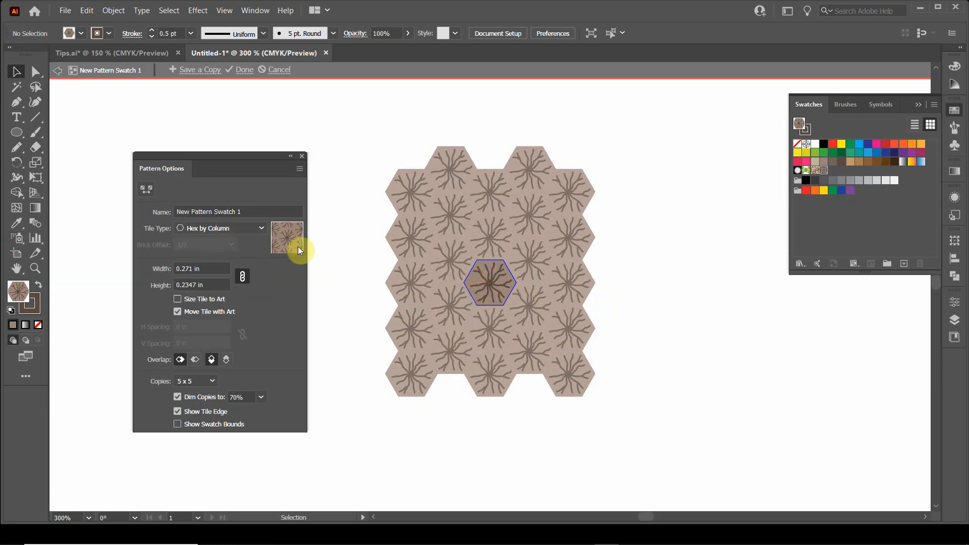
click(237, 70)
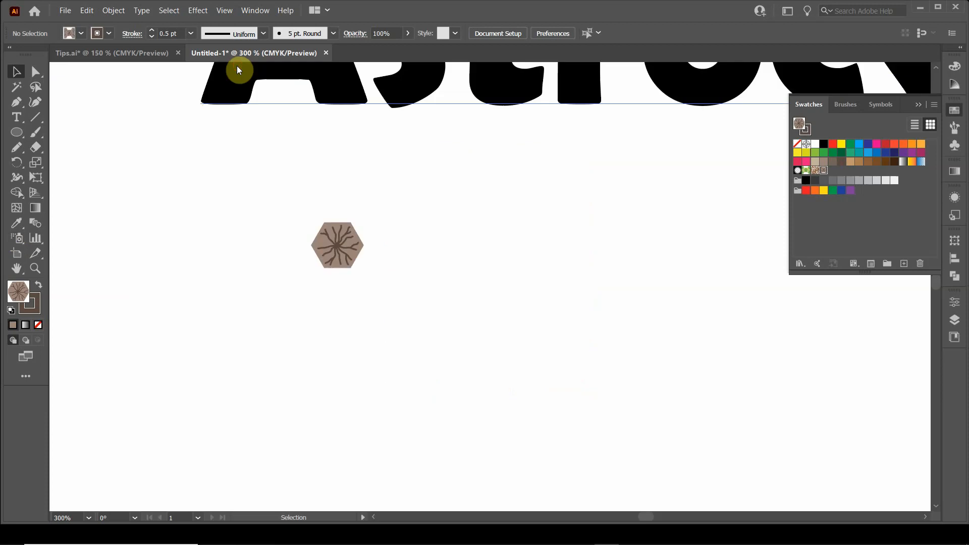
Fill the "Astrocytes" title with the hexagon cell pattern swatch, deselect it and collapse the swatches
drag(614, 174, 407, 466)
scroll(498, 335, down, 1)
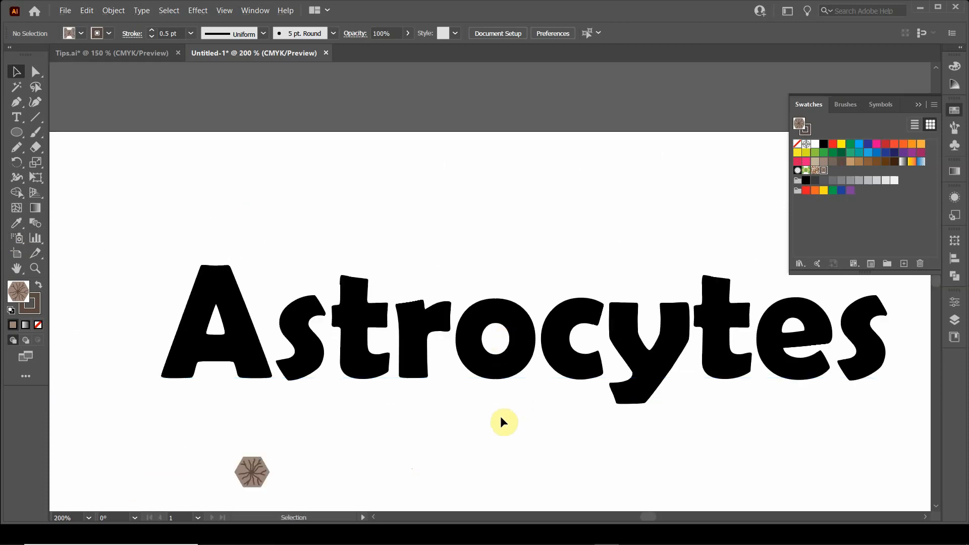
drag(501, 421, 443, 330)
click(416, 256)
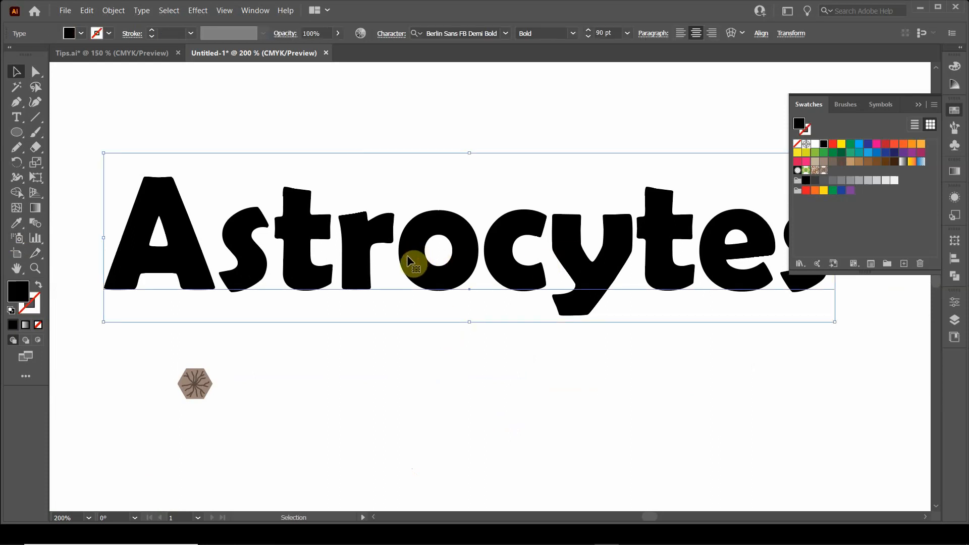
click(825, 171)
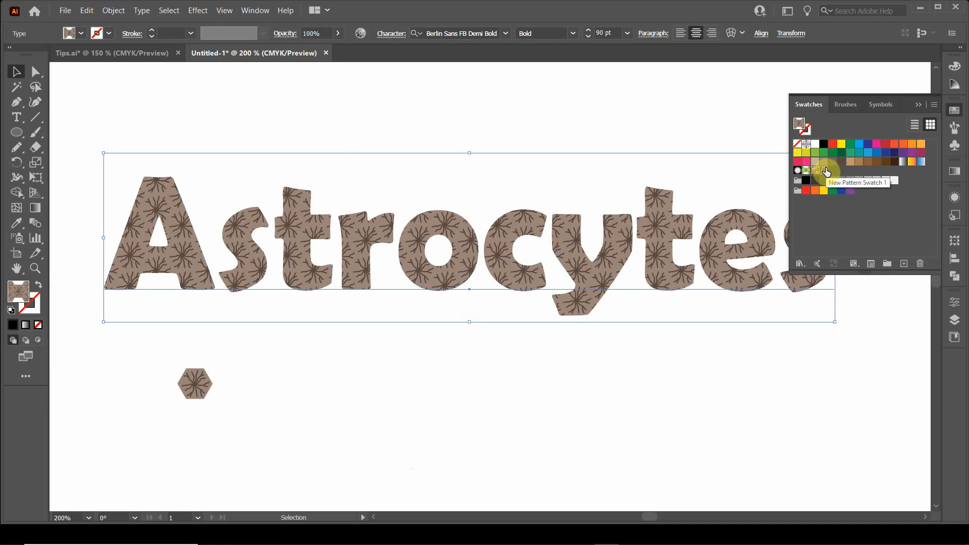
click(452, 361)
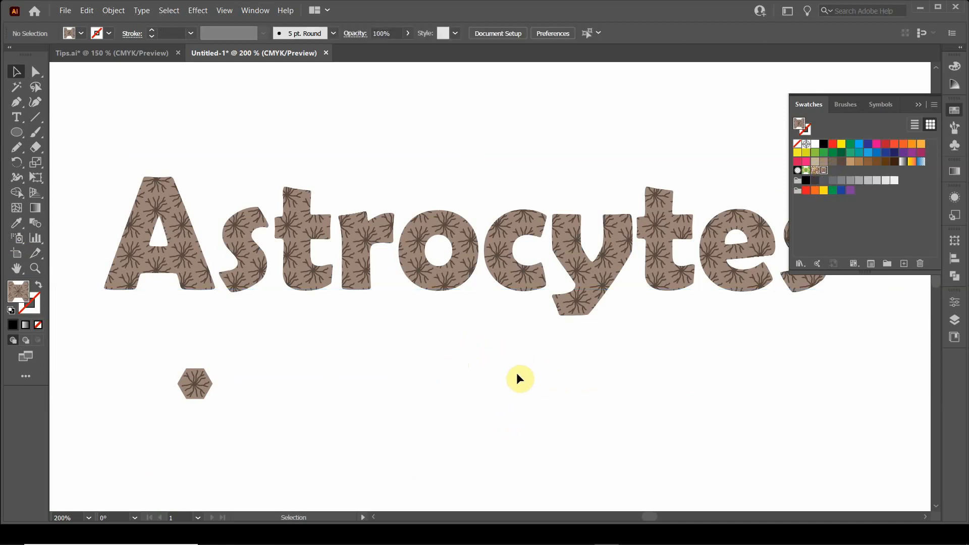
scroll(519, 369, down, 3)
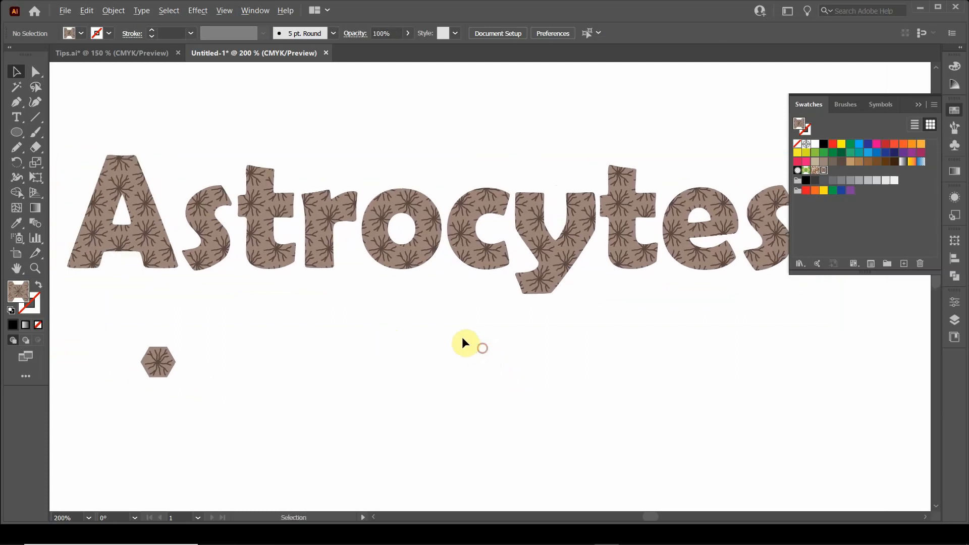
click(917, 104)
Change the patterned title's font to Algerian and deselect it
scroll(621, 255, up, 1)
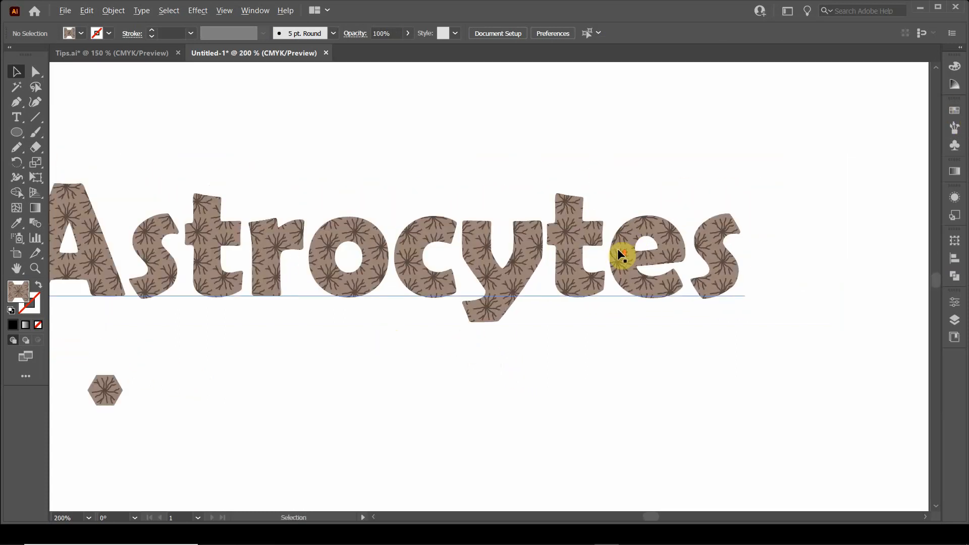
drag(297, 350, 409, 339)
click(531, 281)
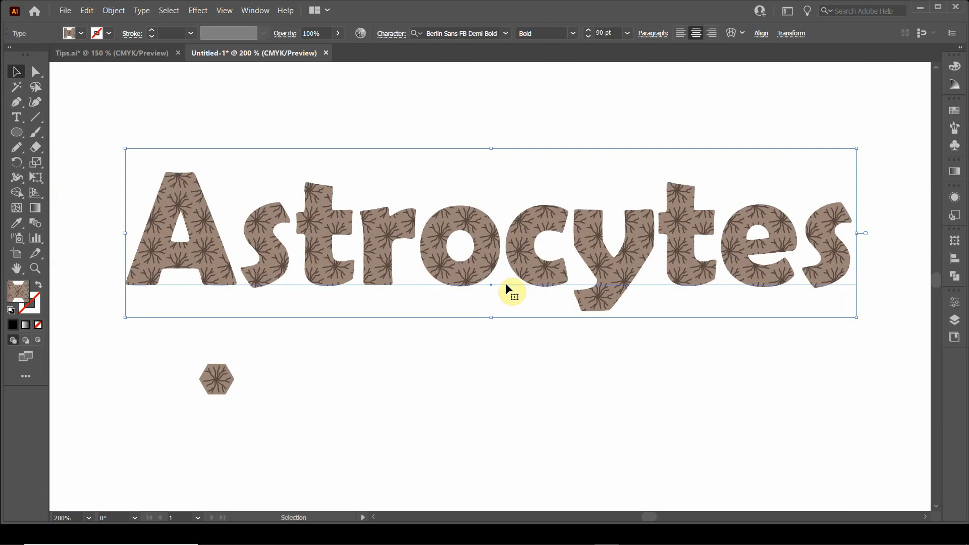
click(505, 34)
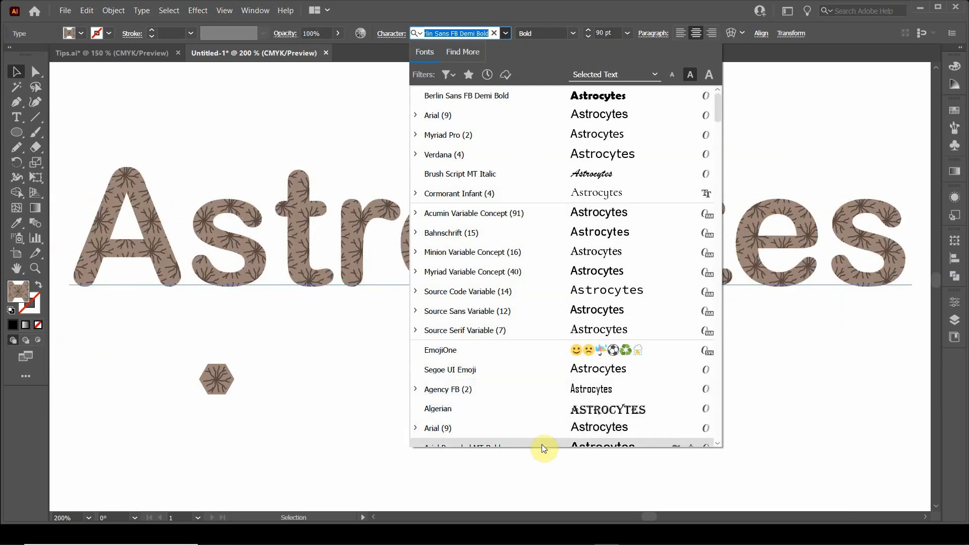
click(551, 408)
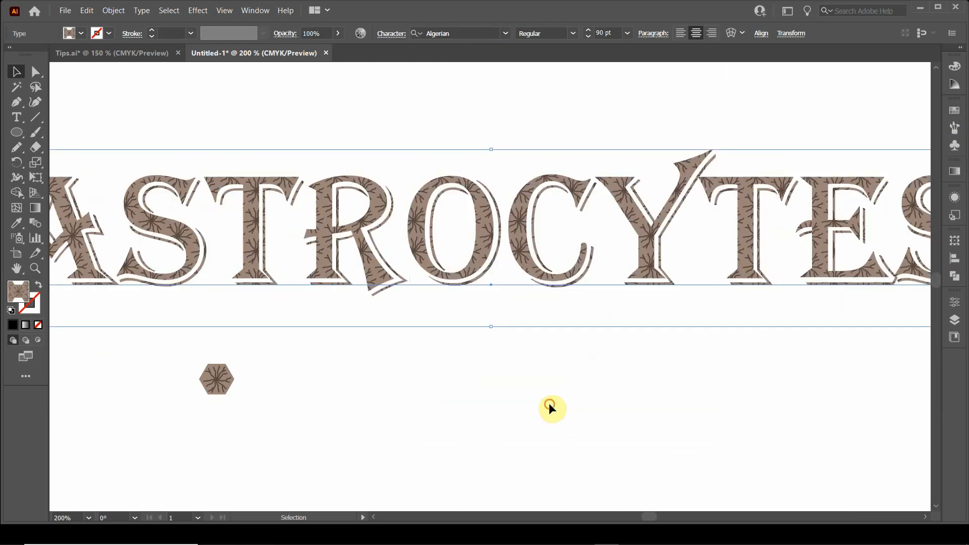
click(495, 365)
Set the "Astrocytes" title's font to Bernard MT Condensed and deselect it
scroll(500, 350, down, 1)
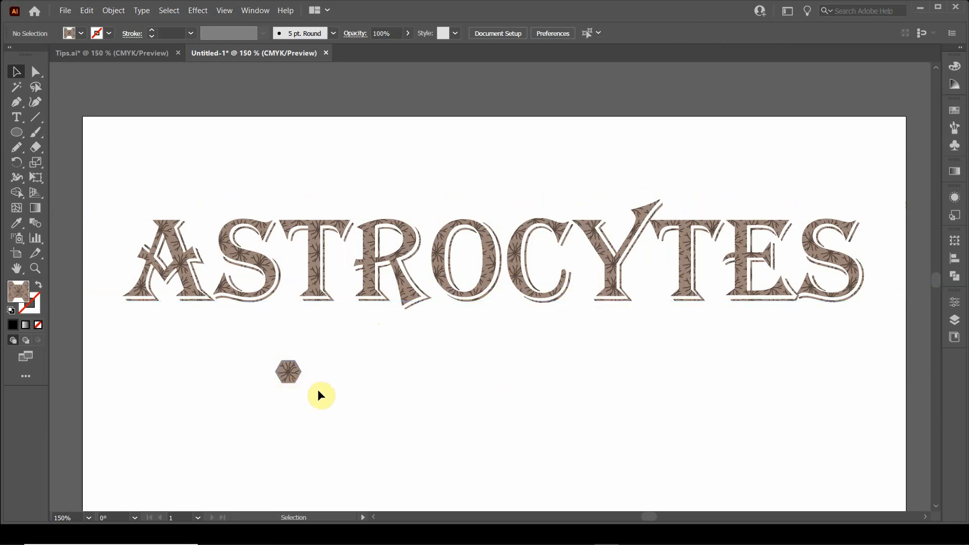
click(512, 277)
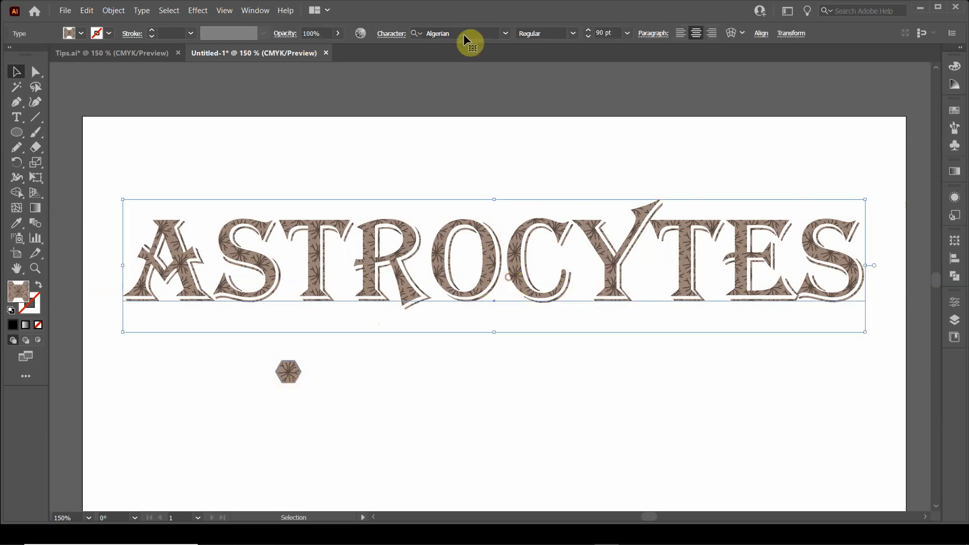
click(510, 31)
scroll(516, 274, down, 5)
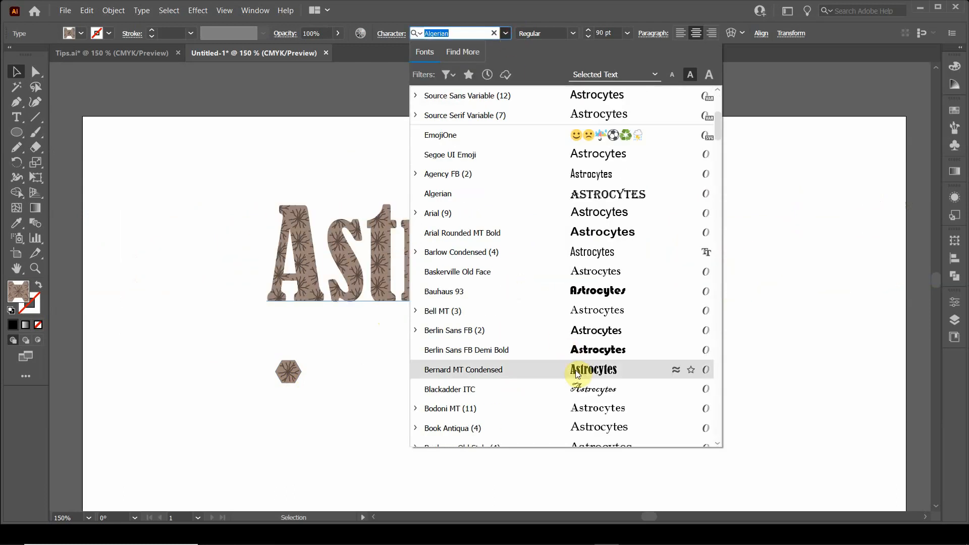
click(577, 373)
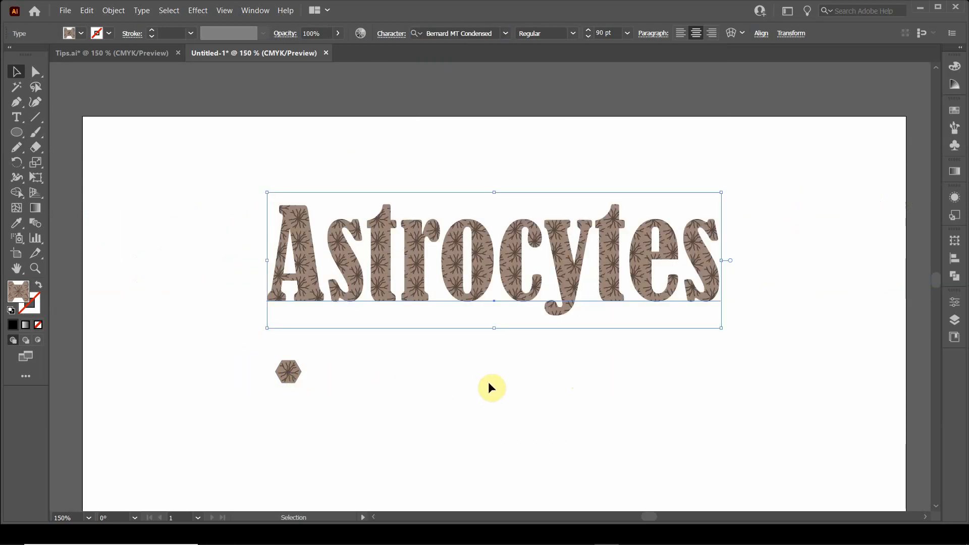
click(340, 376)
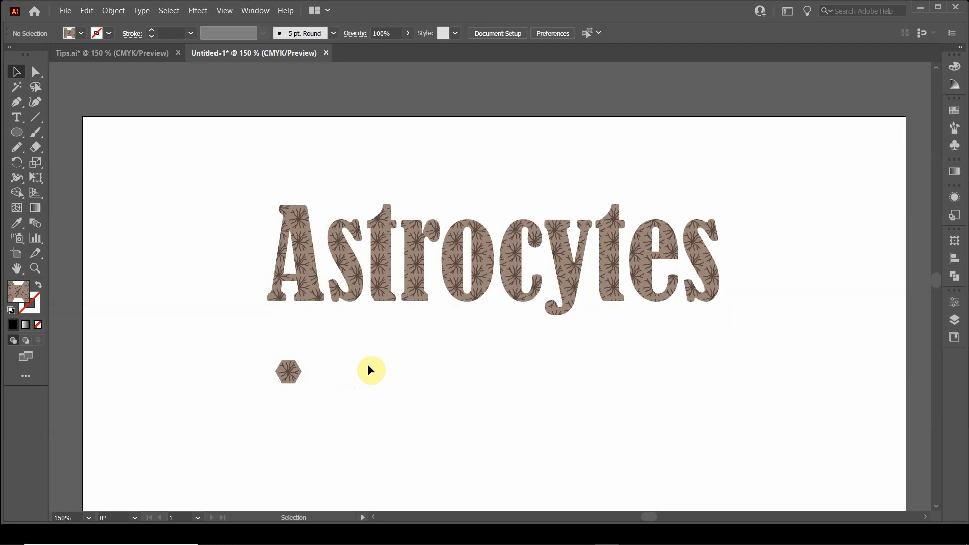